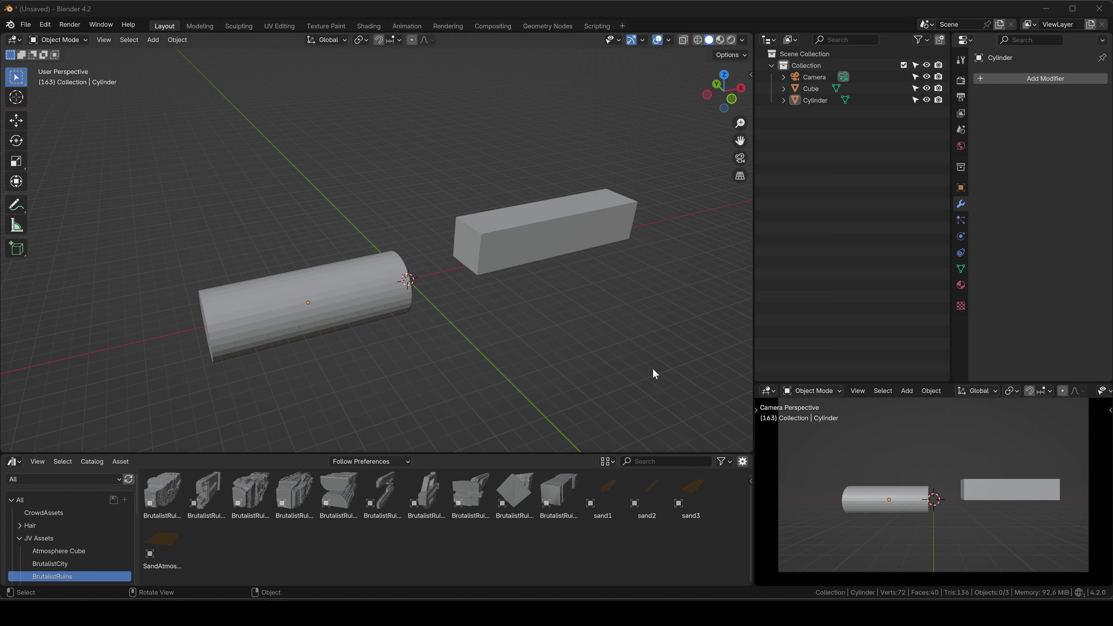
# Move the cylinder slightly upward in the scene.
pyautogui.moveTo(653, 368); pyautogui.dragTo(397, 317, button='middle')
pyautogui.click(370, 290)
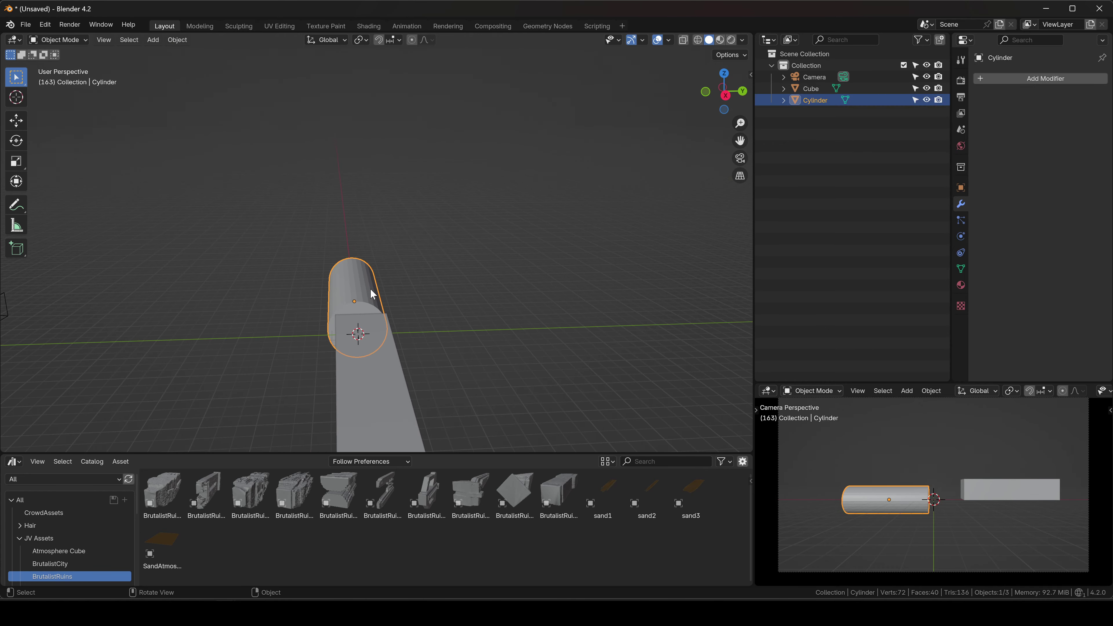
pyautogui.press('g')
pyautogui.click(375, 280)
pyautogui.moveTo(337, 288); pyautogui.dragTo(484, 290, button='middle')
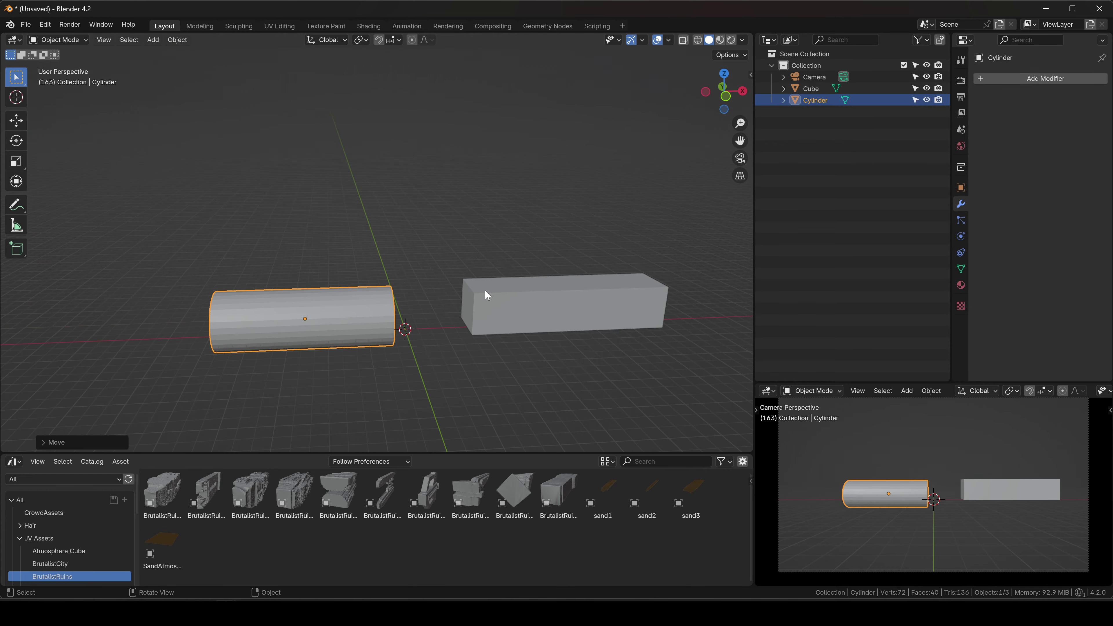
pyautogui.moveTo(407, 287); pyautogui.dragTo(372, 309, button='middle')
pyautogui.scroll(3, 428, 311)
pyautogui.scroll(-2, 438, 285)
pyautogui.moveTo(468, 279); pyautogui.dragTo(527, 293, button='middle')
pyautogui.scroll(5, 592, 285)
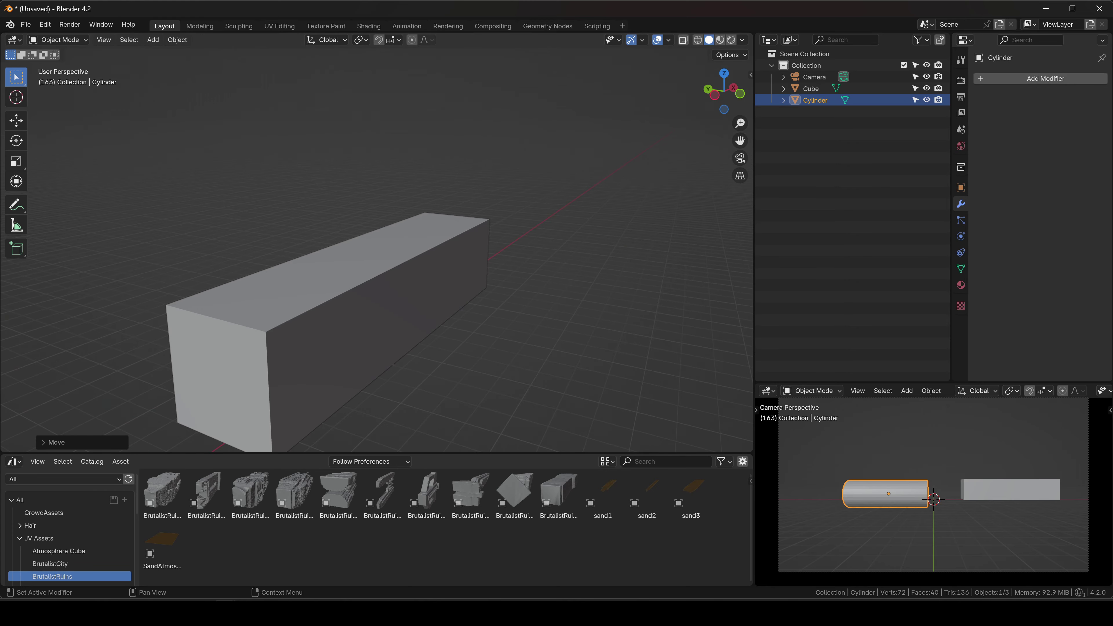
# Switch to the reference image board and examine the collection of sci-fi decal sheets.
pyautogui.hotkey('alt', 'Tab')
pyautogui.scroll(-4, 688, 288)
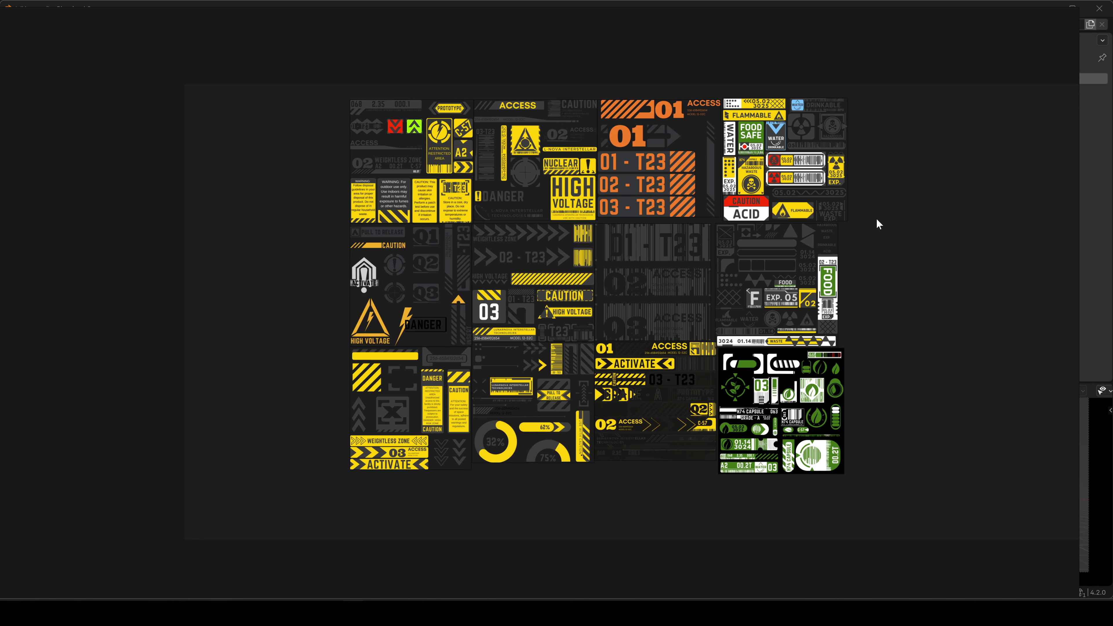
pyautogui.scroll(7, 646, 294)
pyautogui.scroll(-5, 718, 268)
pyautogui.moveTo(723, 266); pyautogui.dragTo(622, 284, button='middle')
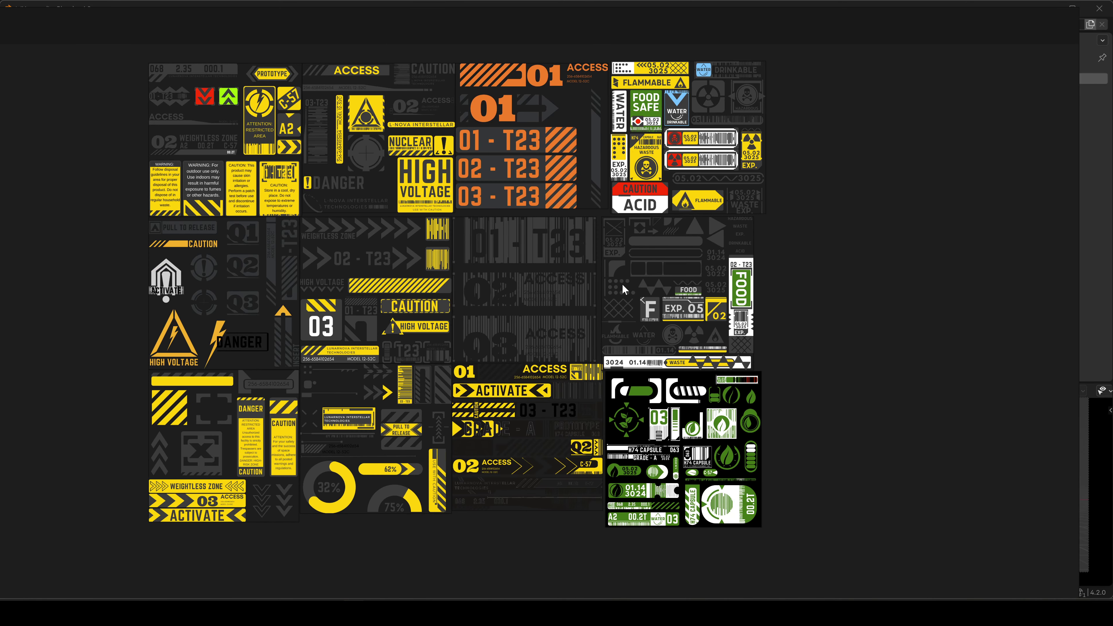
pyautogui.moveTo(646, 297)
pyautogui.mouseDown()
pyautogui.moveTo(659, 306)
pyautogui.moveTo(650, 301)
pyautogui.mouseUp()
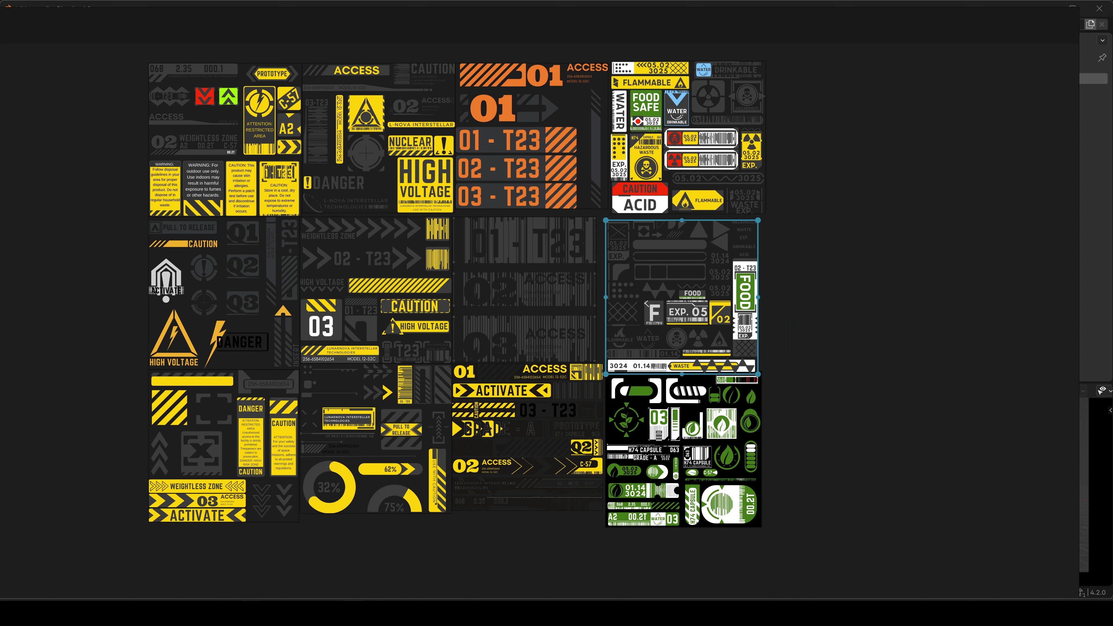
# Switch to Decals.psd in Photoshop and briefly hide the black Layer 0 copy 3 to check the decals' transparent background.
pyautogui.click(250, 613)
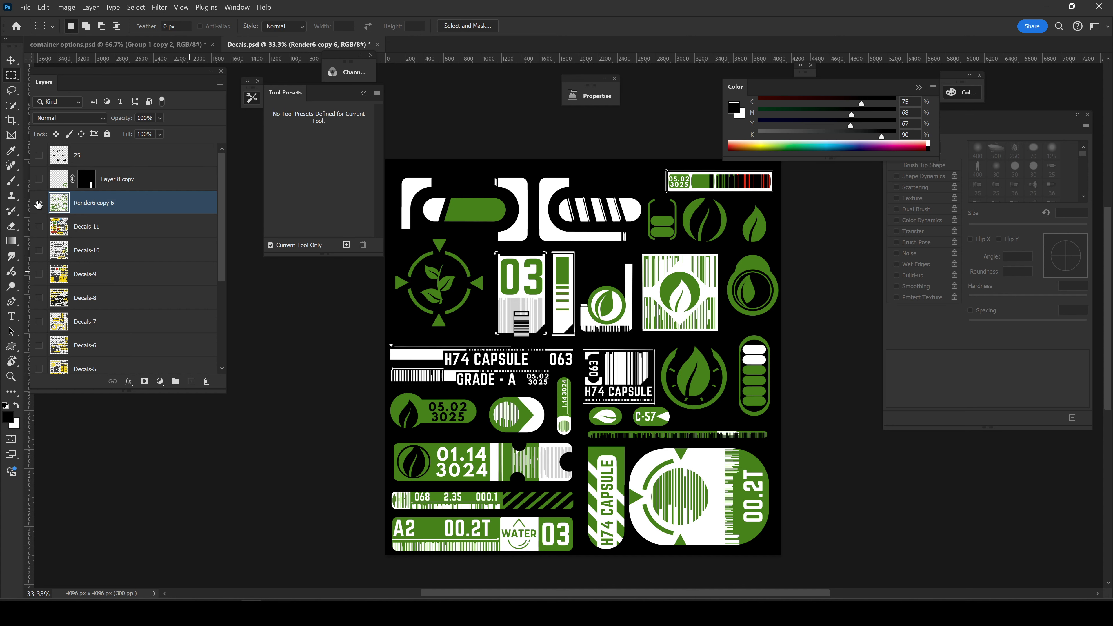
pyautogui.scroll(-5, 60, 336)
pyautogui.click(39, 339)
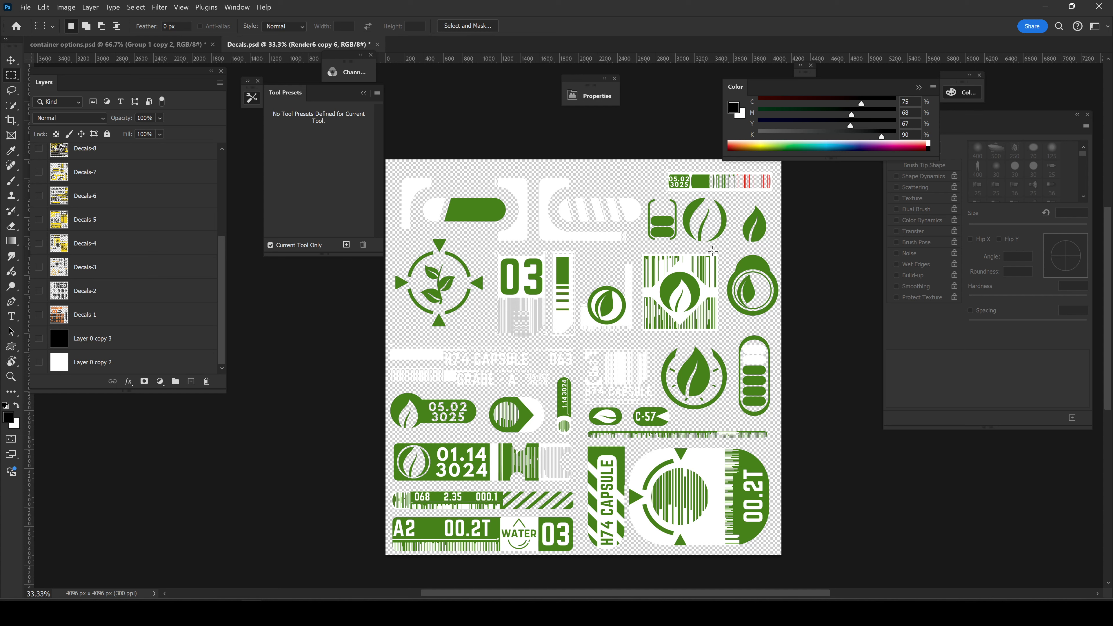
pyautogui.click(40, 339)
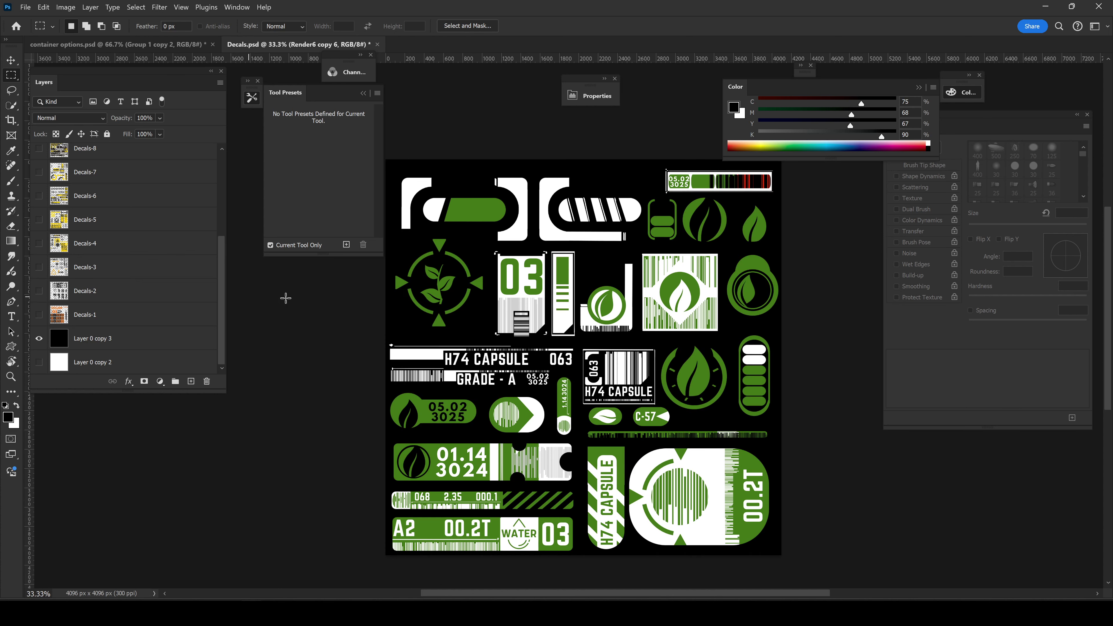
# Lengthen the layer list so that all layers from Render6 copy 6 down to Layer 0 copy 2 fit in it.
pyautogui.scroll(3, 107, 263)
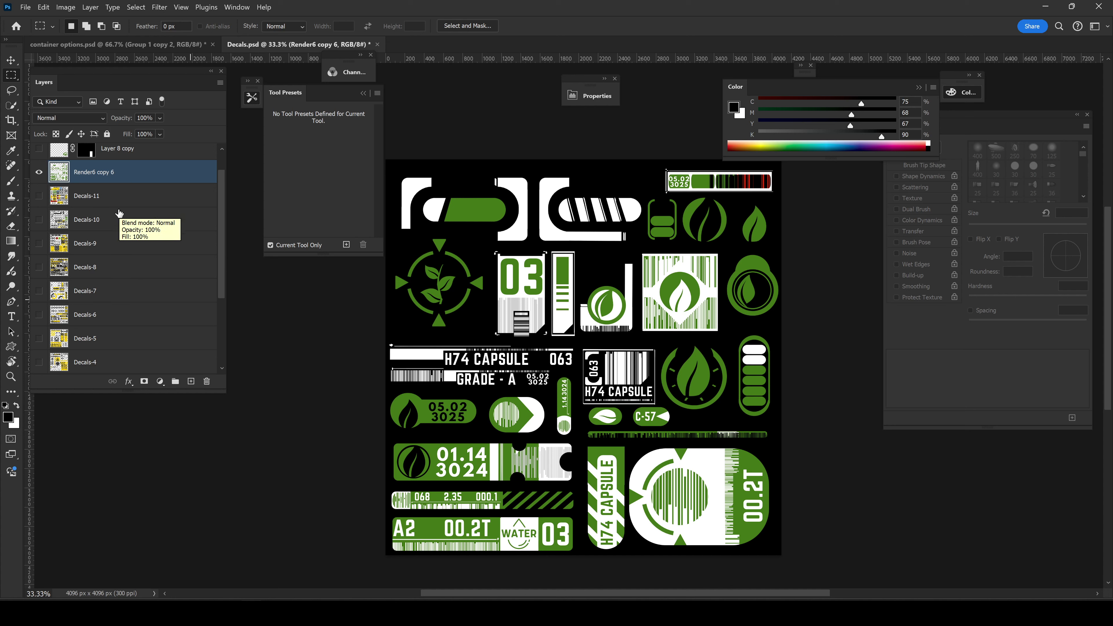
pyautogui.scroll(-5, 119, 215)
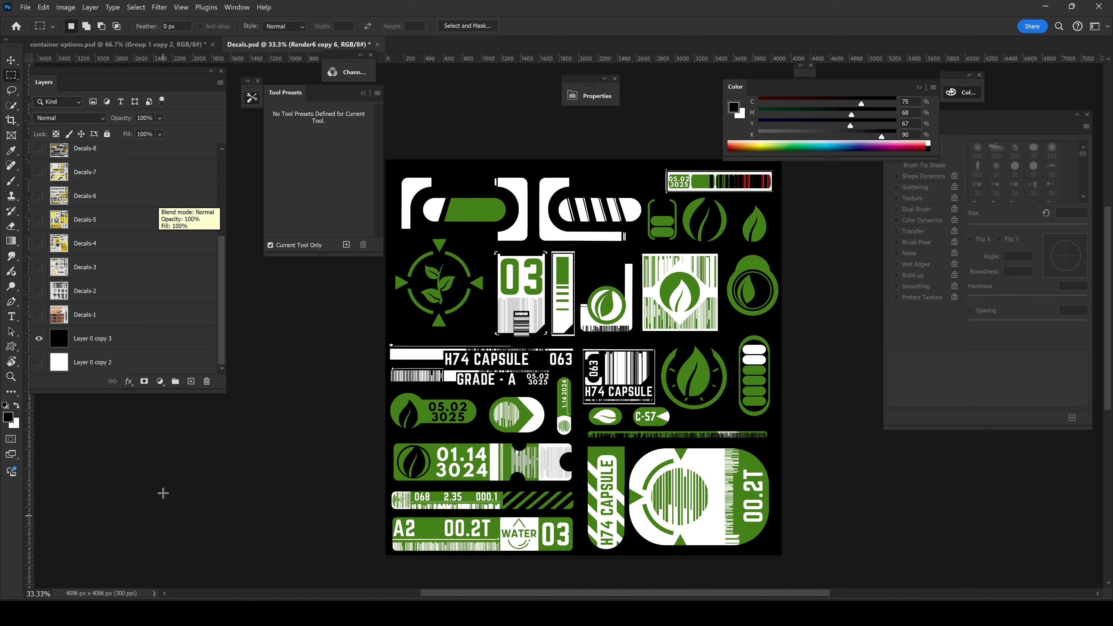
pyautogui.moveTo(132, 396); pyautogui.dragTo(132, 516)
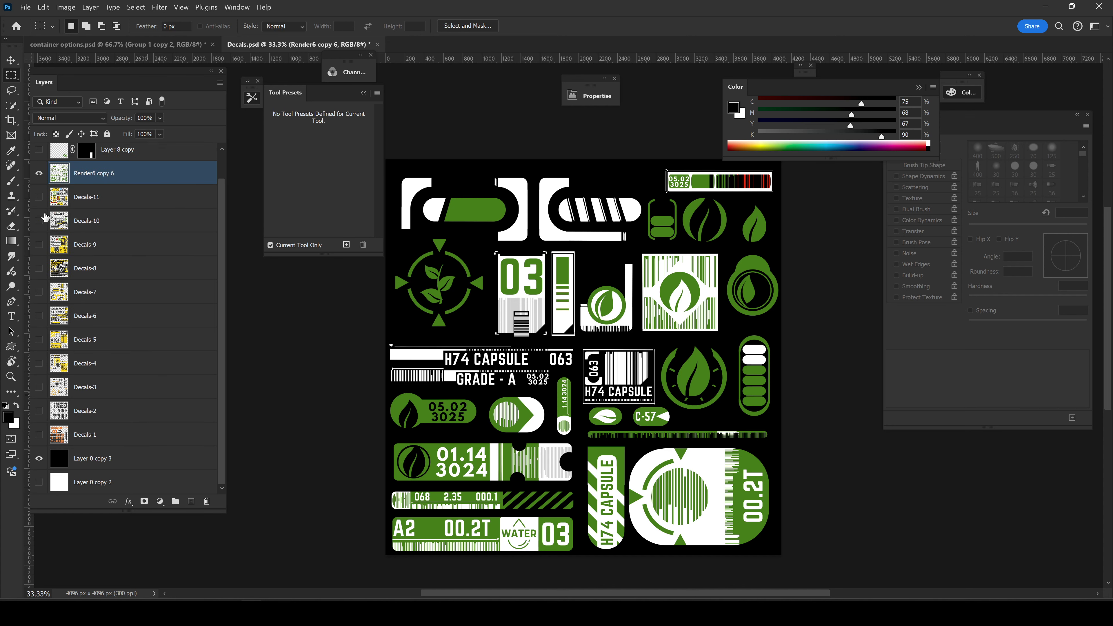
# Preview the Decals-11, Decals-10 and Decals-9 layers one at a time over the black background.
pyautogui.click(39, 198)
pyautogui.click(40, 198)
pyautogui.click(39, 220)
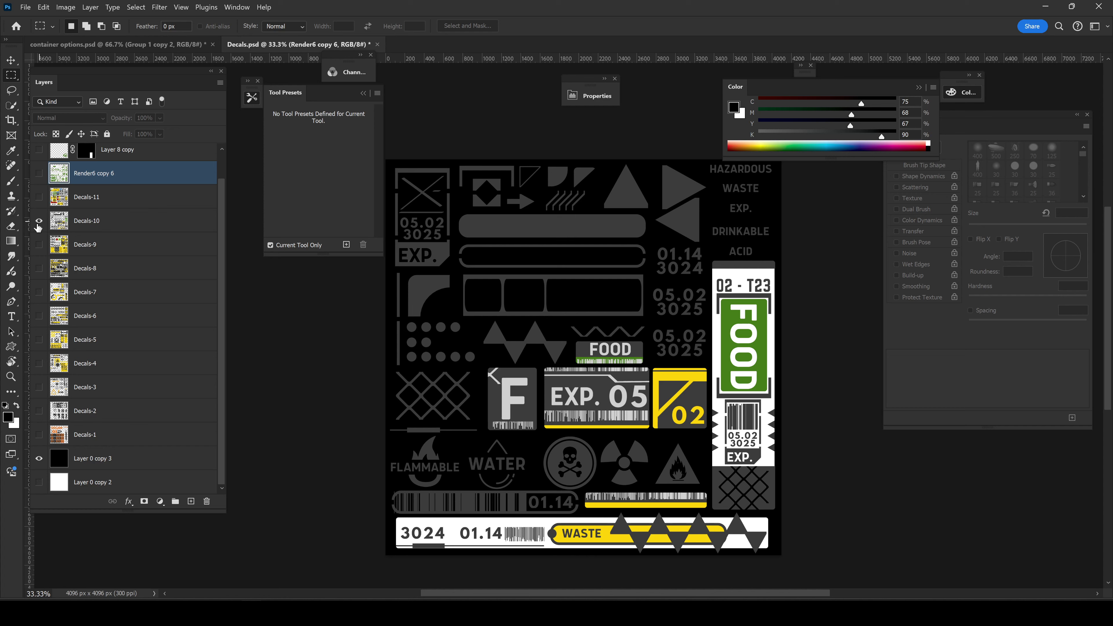
pyautogui.click(39, 221)
pyautogui.click(39, 244)
pyautogui.click(39, 244)
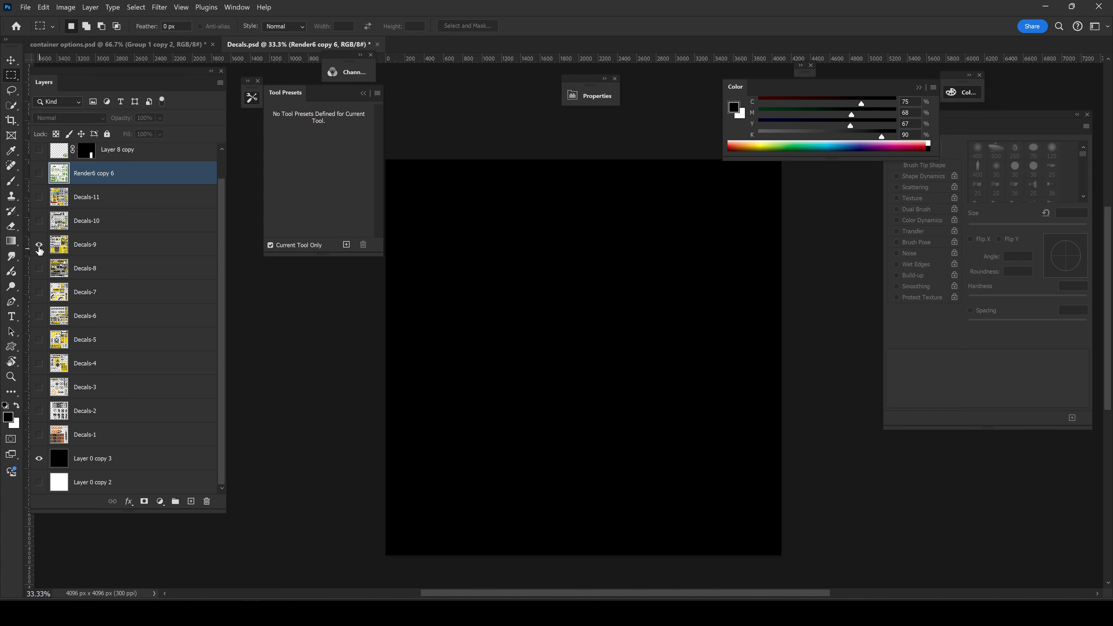
pyautogui.click(39, 245)
pyautogui.click(39, 245)
# Preview the Decals-1 layer over the black background, pick through layers Decals-1 to Decals-4, and hide Decals-1 again.
pyautogui.click(39, 434)
pyautogui.click(112, 438)
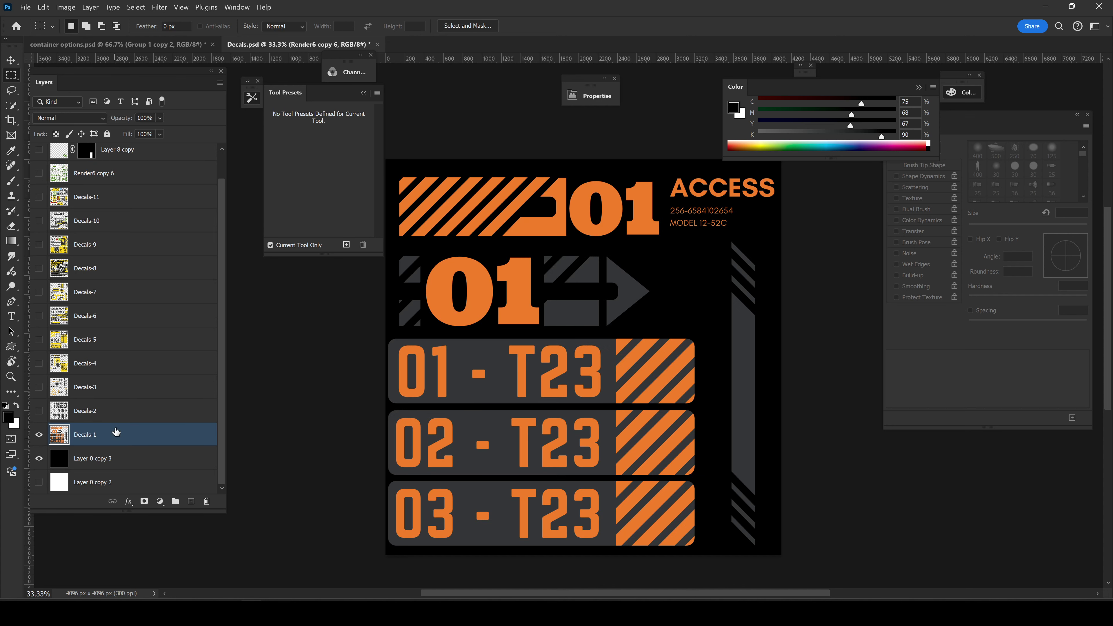
pyautogui.click(114, 411)
pyautogui.click(118, 387)
pyautogui.click(125, 366)
pyautogui.click(39, 435)
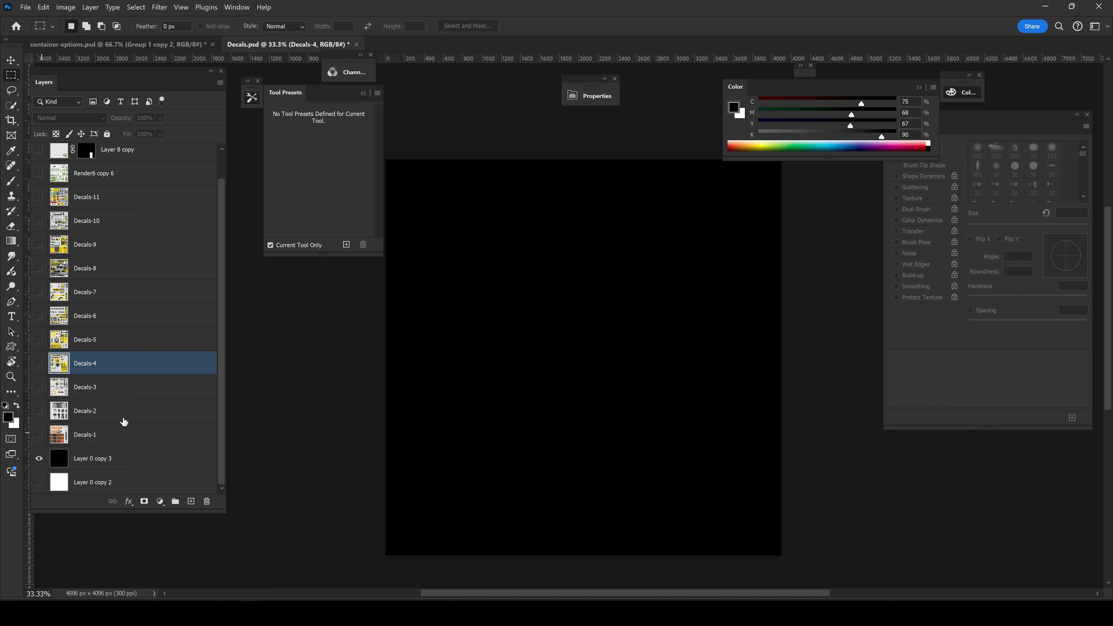
# Select all layers from Decals-1 to Render6 copy 6 and look over the available layer export commands without exporting.
pyautogui.click(126, 435)
pyautogui.keyDown('shift'); pyautogui.click(106, 178); pyautogui.keyUp('shift')
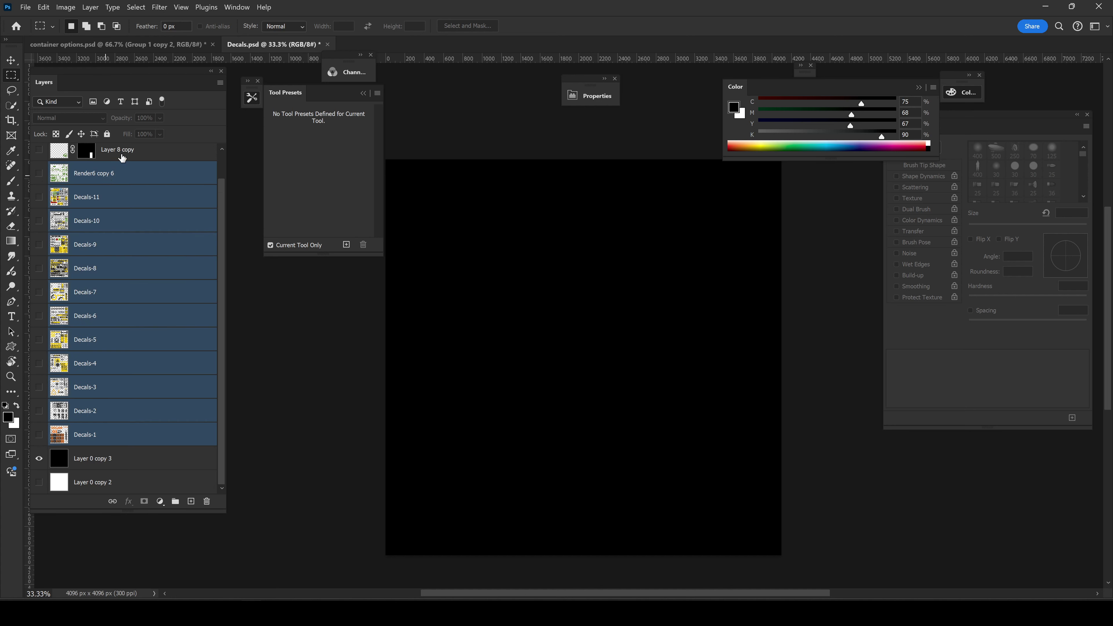
pyautogui.rightClick(154, 177)
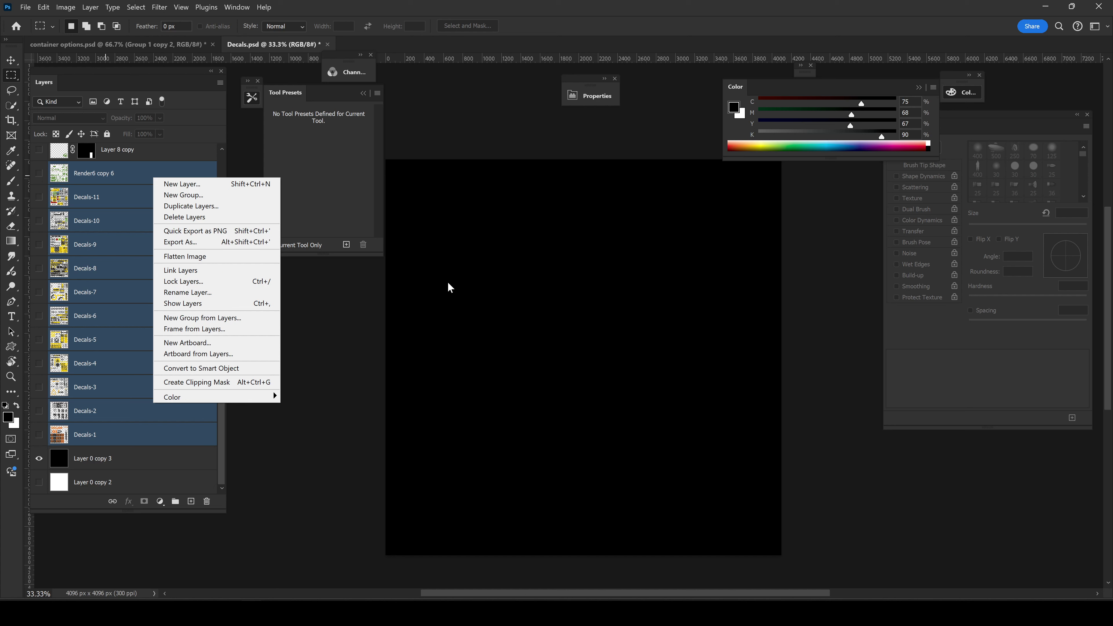
pyautogui.click(114, 427)
pyautogui.click(96, 434)
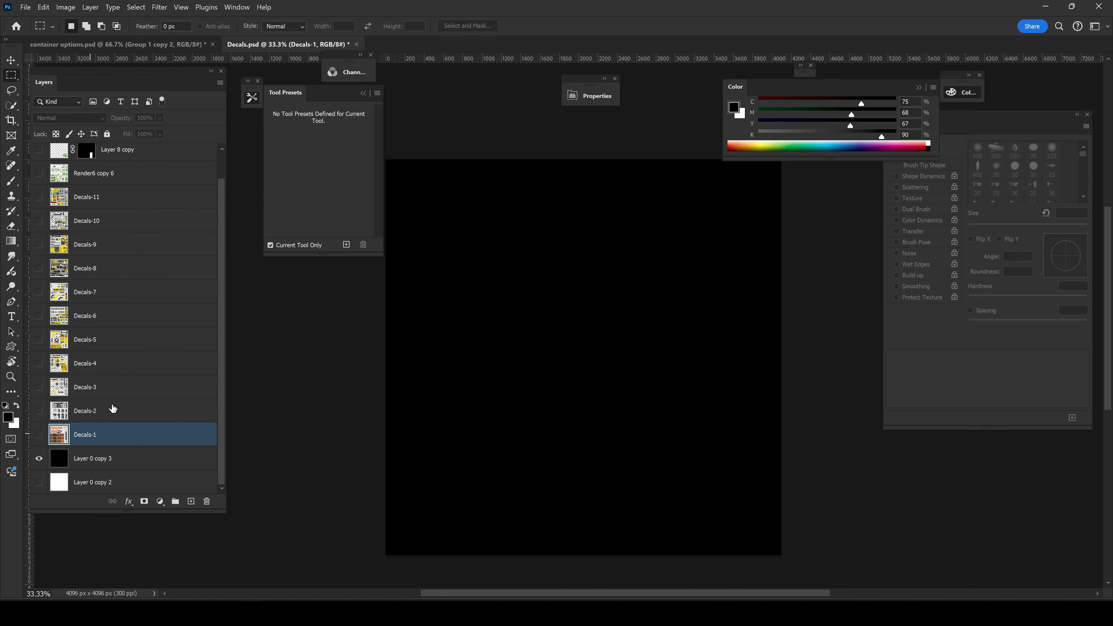
pyautogui.click(27, 8)
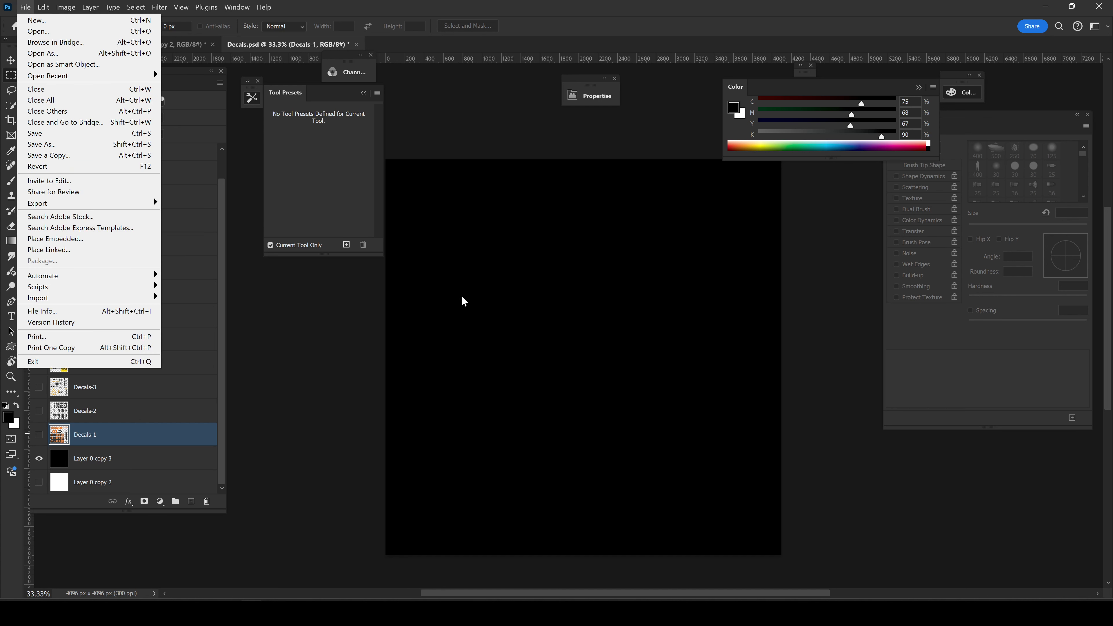
pyautogui.click(137, 413)
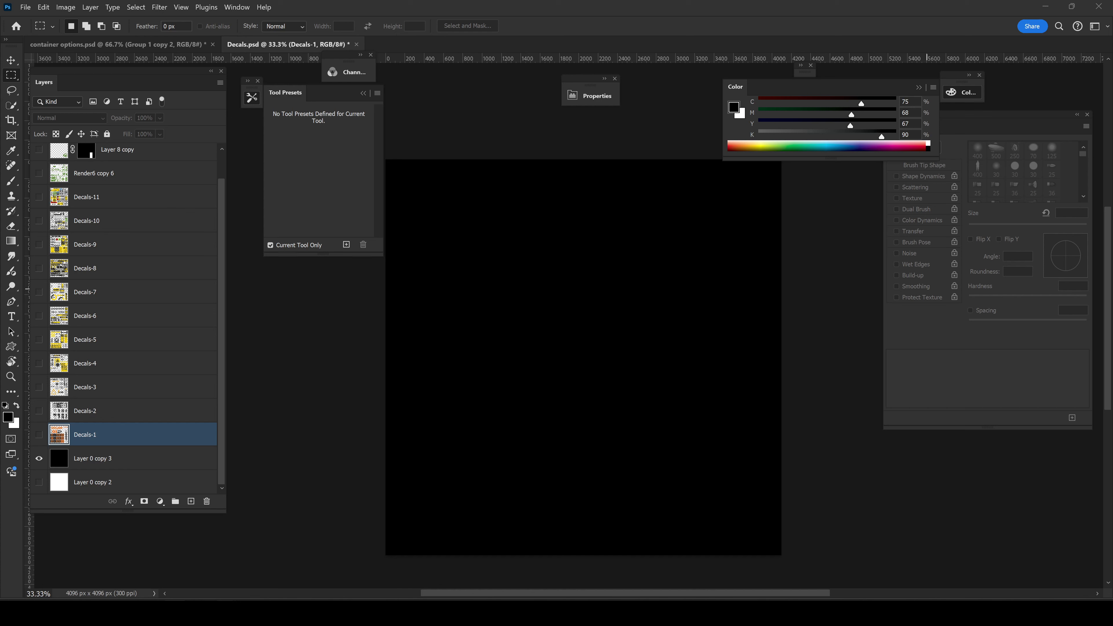
# Switch back to Blender and import Decals-11.png from F:\Absorb3D\_ReferencePacks\Decals\ as an image mesh plane.
pyautogui.moveTo(225, 612)
pyautogui.click(348, 513)
pyautogui.scroll(-5, 492, 329)
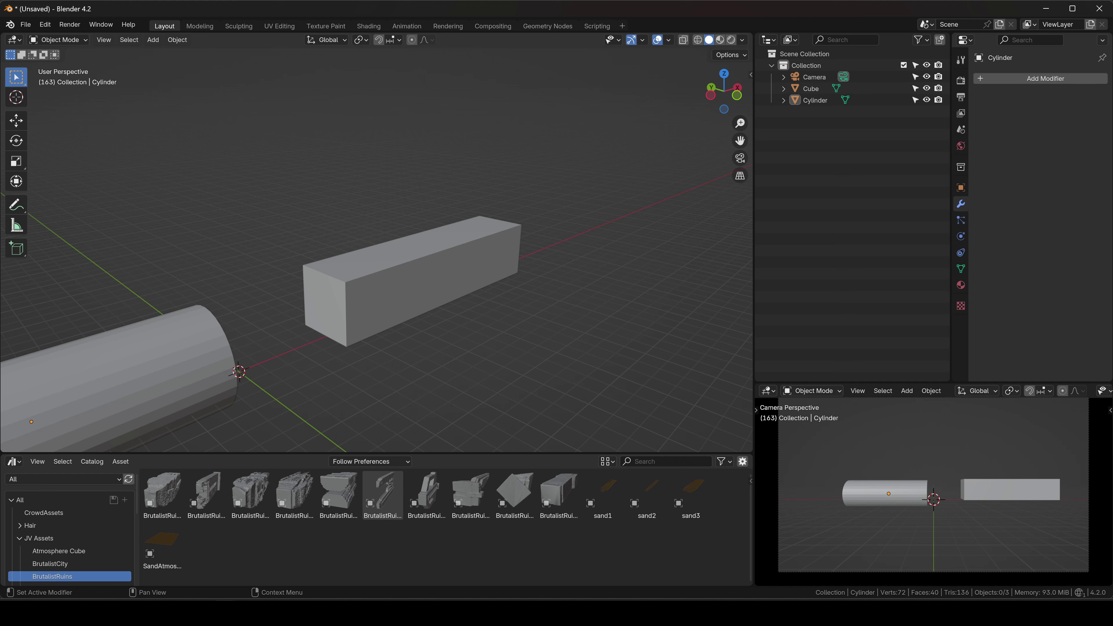
pyautogui.hotkey('shift', 'a')
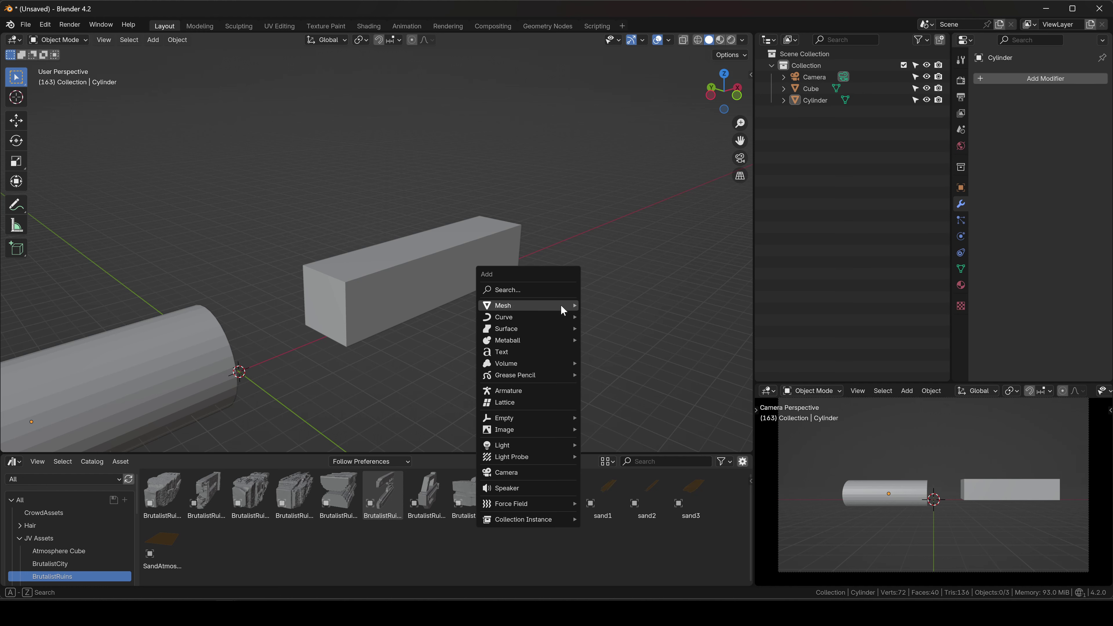
pyautogui.moveTo(532, 438)
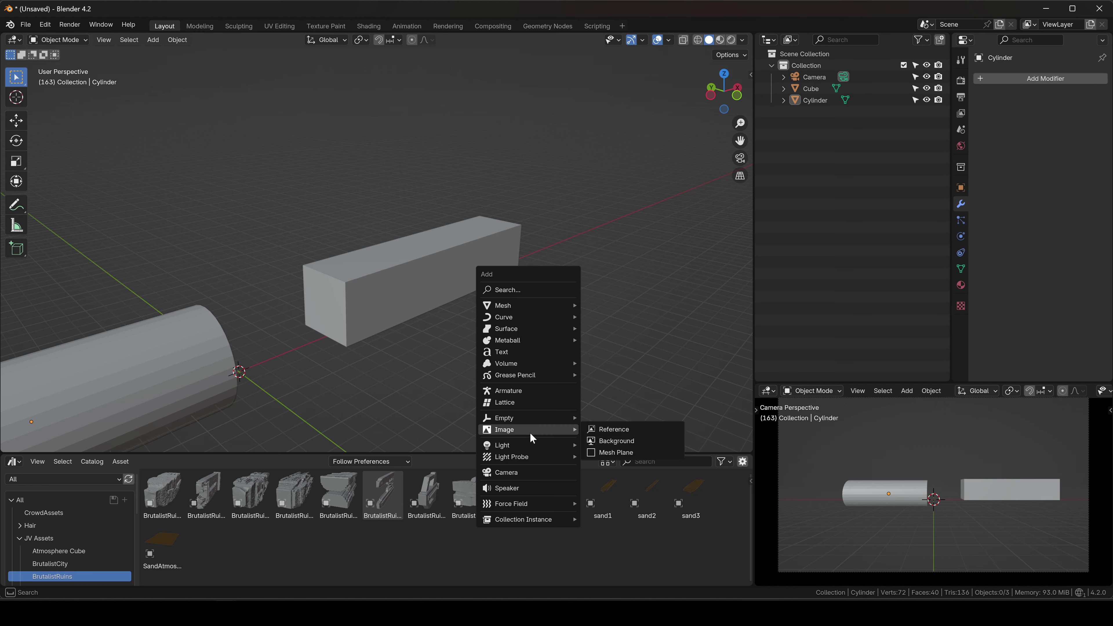
pyautogui.click(609, 451)
pyautogui.click(553, 121)
pyautogui.write('F:\\Absorb3D\\_ReferencePacks\\Decals\\')
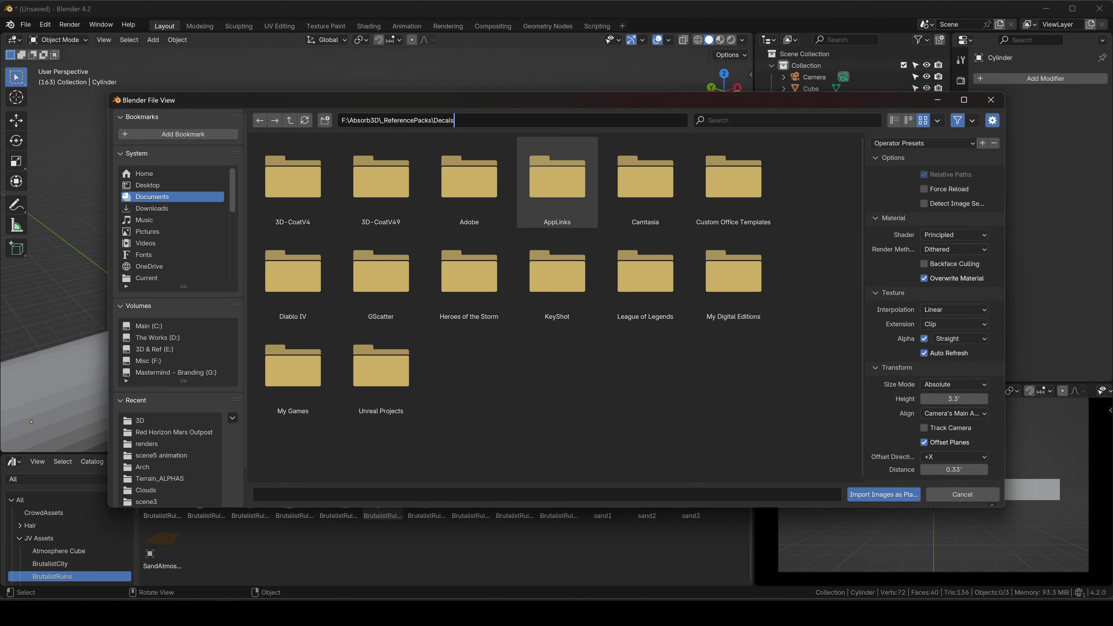
pyautogui.press('Return')
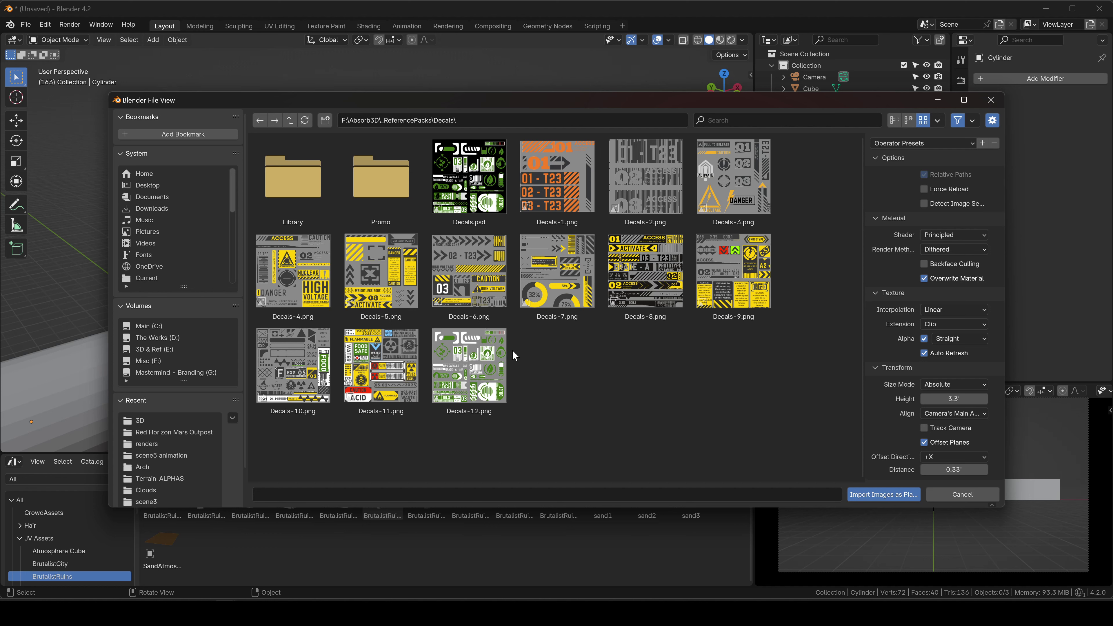
pyautogui.doubleClick(389, 363)
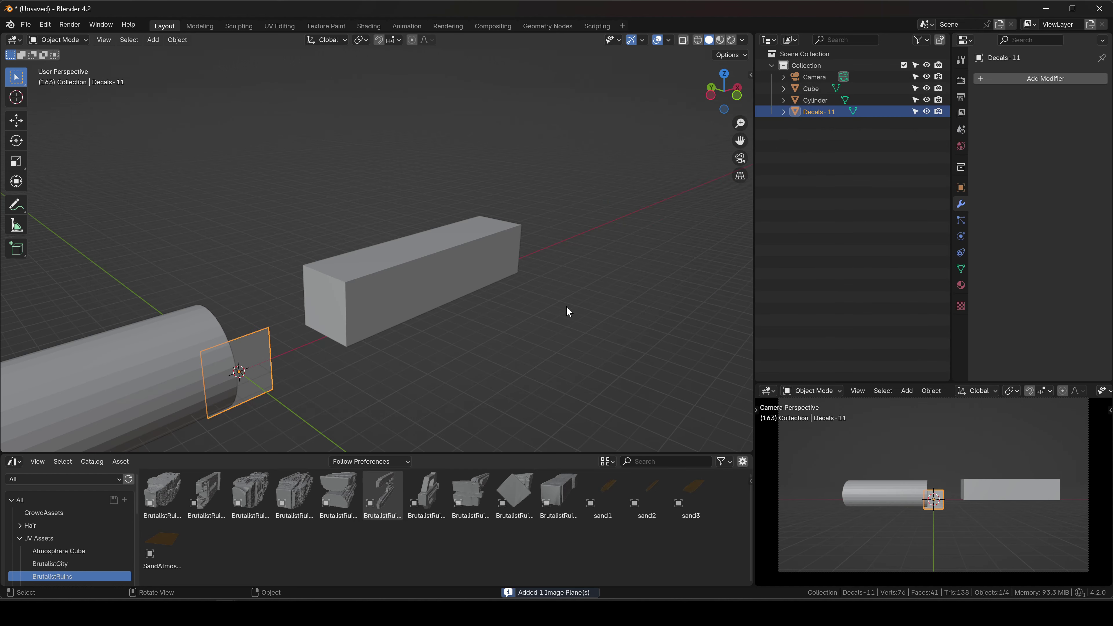
# Scale the Decals-11 plane up until it is taller than the box and cylinder, and show the viewport in Material Preview shading.
pyautogui.press('s')
pyautogui.click(382, 271)
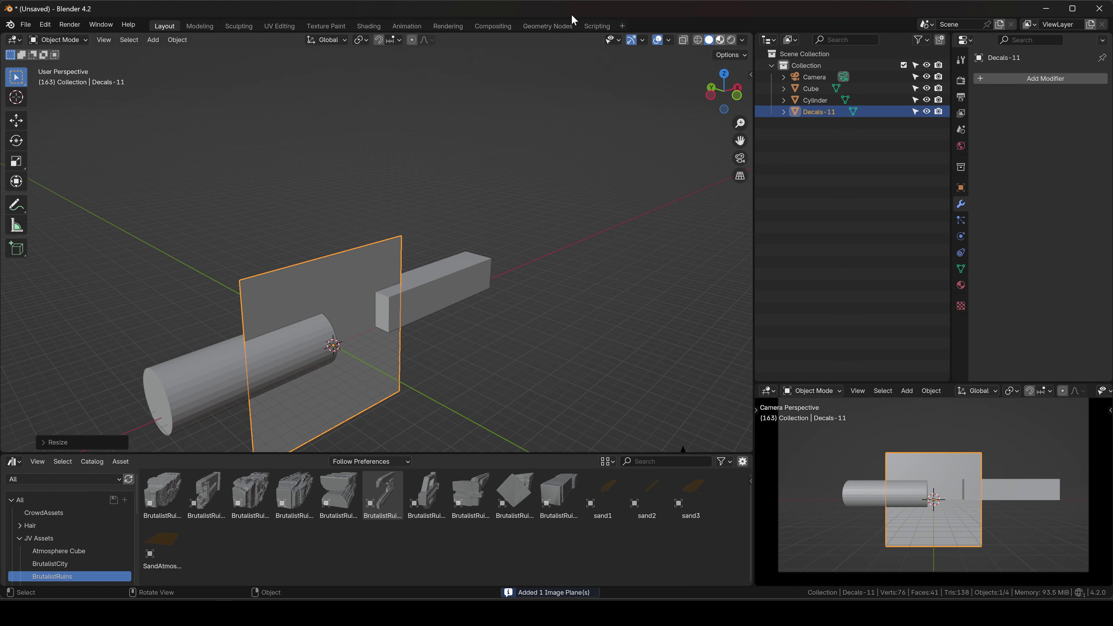
pyautogui.click(720, 40)
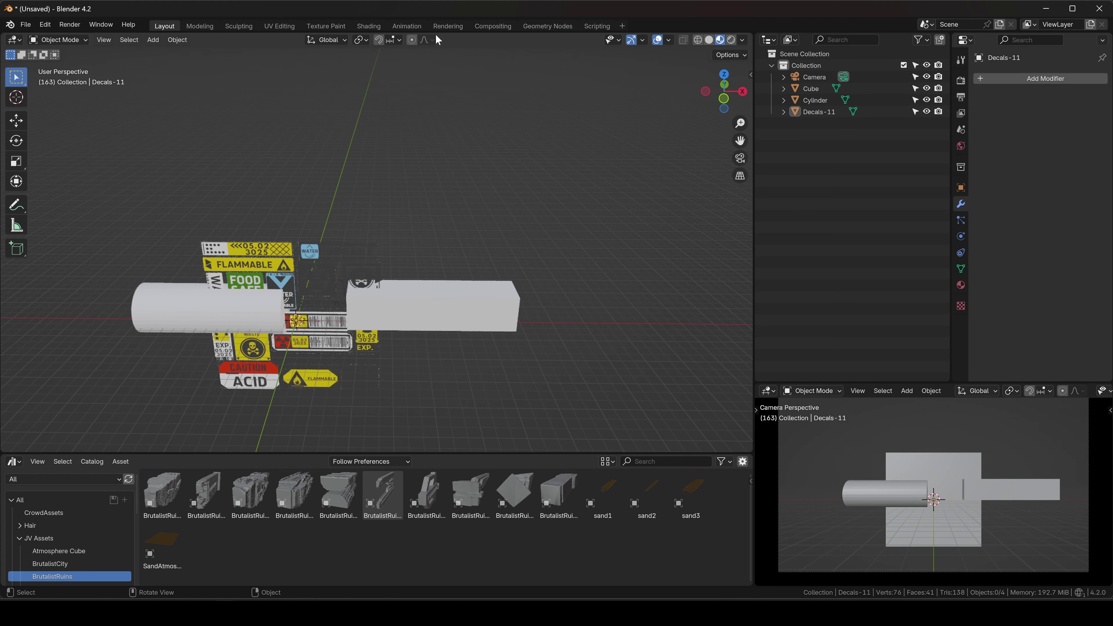
# Move the Decals-11 plane horizontally, locked off the Z axis, to the far end of the box.
pyautogui.moveTo(389, 214); pyautogui.dragTo(372, 218, button='middle')
pyautogui.click(272, 288)
pyautogui.moveTo(297, 260); pyautogui.dragTo(504, 242)
pyautogui.press('g')
pyautogui.hotkey('shift', 'z')
pyautogui.click(690, 315)
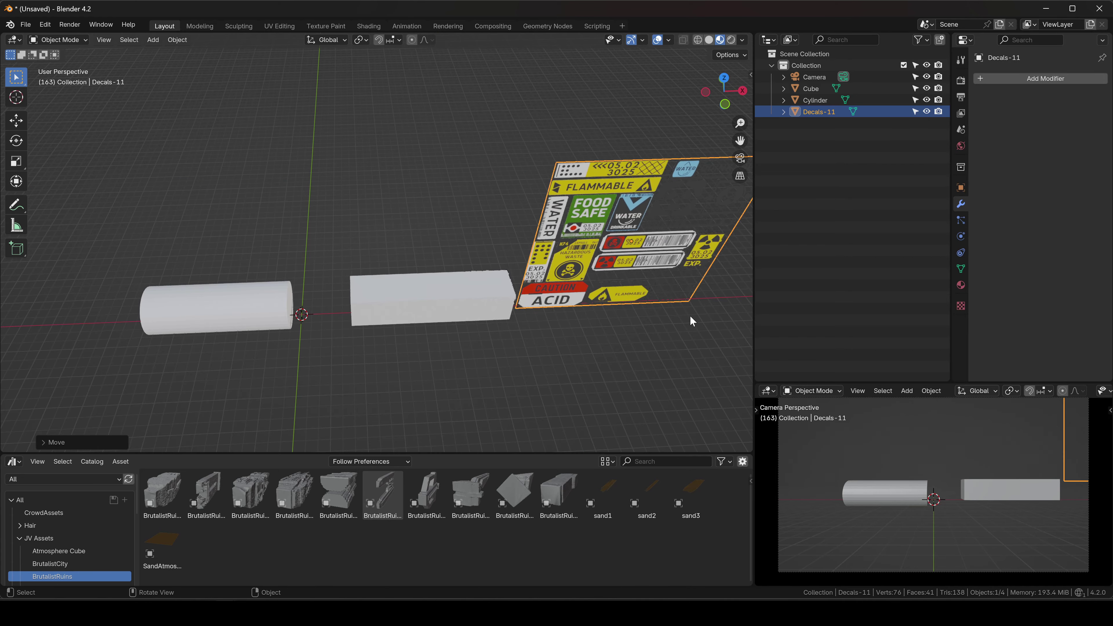
# Examine the individual decals on the Decals-11 plane up close, ending in the front orthographic view.
pyautogui.scroll(5, 690, 315)
pyautogui.moveTo(655, 285); pyautogui.dragTo(517, 316, button='middle')
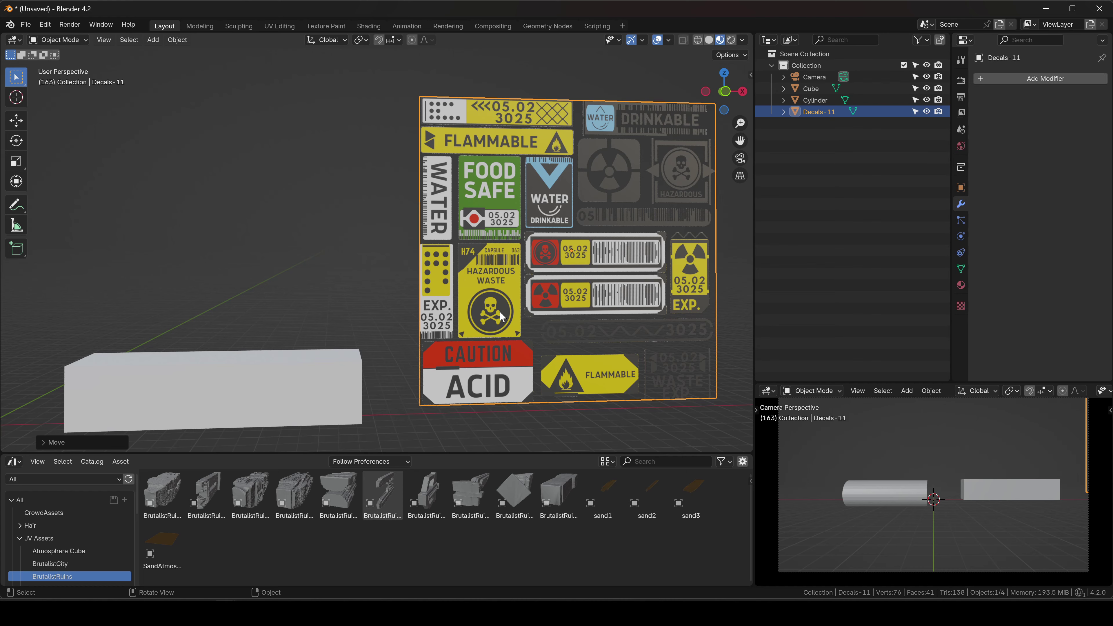
pyautogui.moveTo(501, 316); pyautogui.dragTo(340, 317, button='middle')
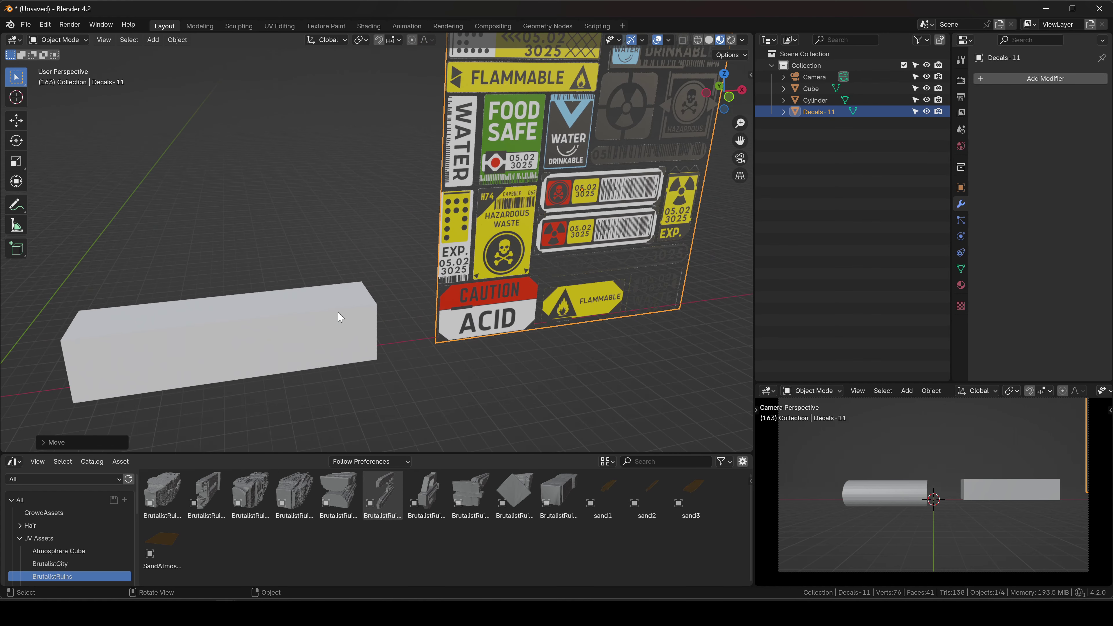
pyautogui.scroll(1, 341, 316)
pyautogui.keyDown('shift'); pyautogui.moveTo(556, 230); pyautogui.dragTo(450, 276, button='middle'); pyautogui.keyUp('shift')
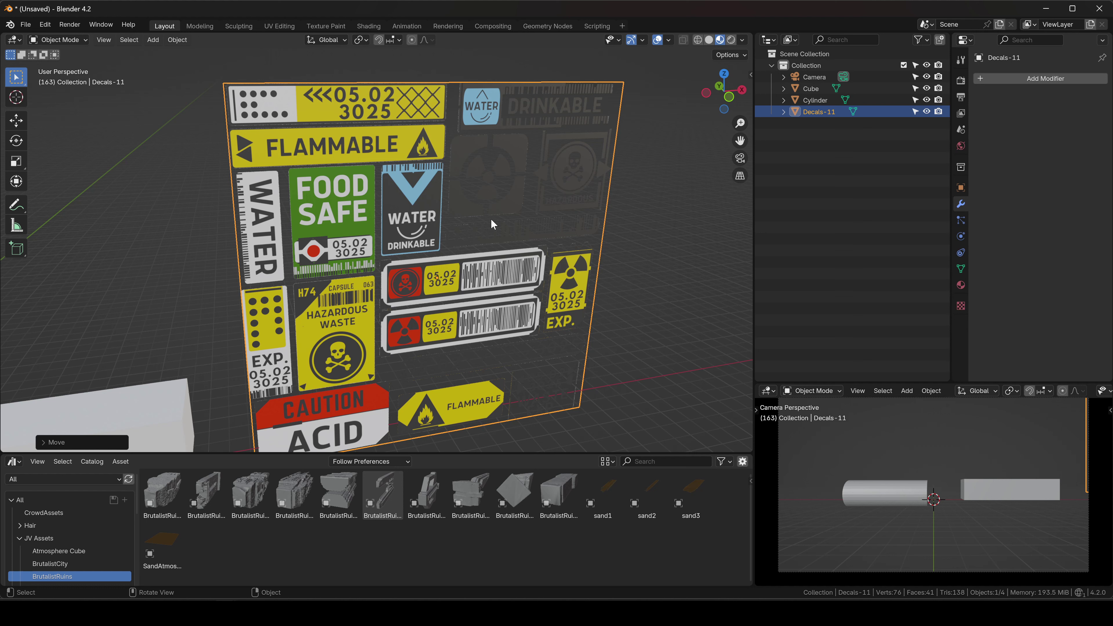
pyautogui.moveTo(360, 280); pyautogui.dragTo(369, 278, button='middle')
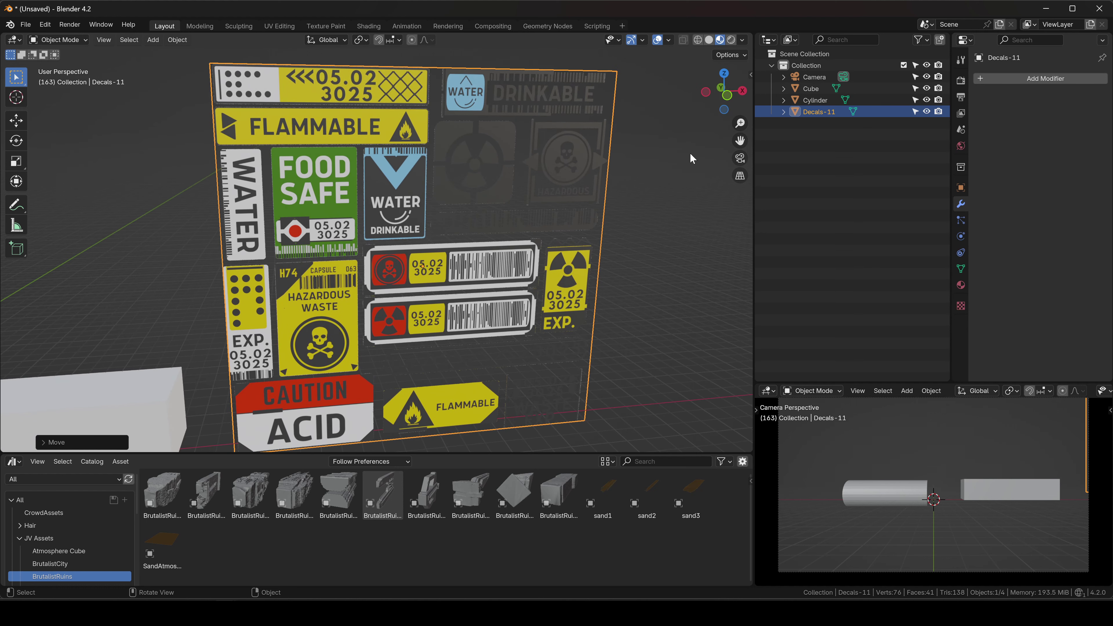
pyautogui.click(726, 99)
pyautogui.scroll(3, 404, 296)
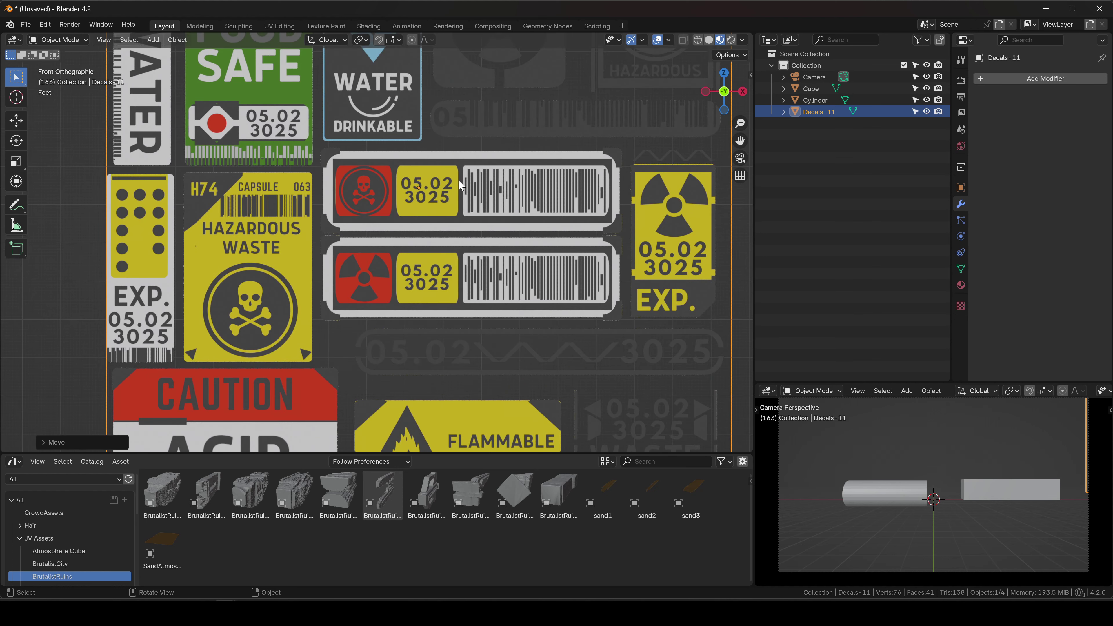
# In Edit Mode, add horizontal loop cuts to the Decals-11 plane just above and just below the skull barcode decal.
pyautogui.keyDown('shift'); pyautogui.moveTo(500, 219); pyautogui.dragTo(473, 315, button='middle'); pyautogui.keyUp('shift')
pyautogui.hotkey('ctrl', 'Tab')
pyautogui.click(530, 266)
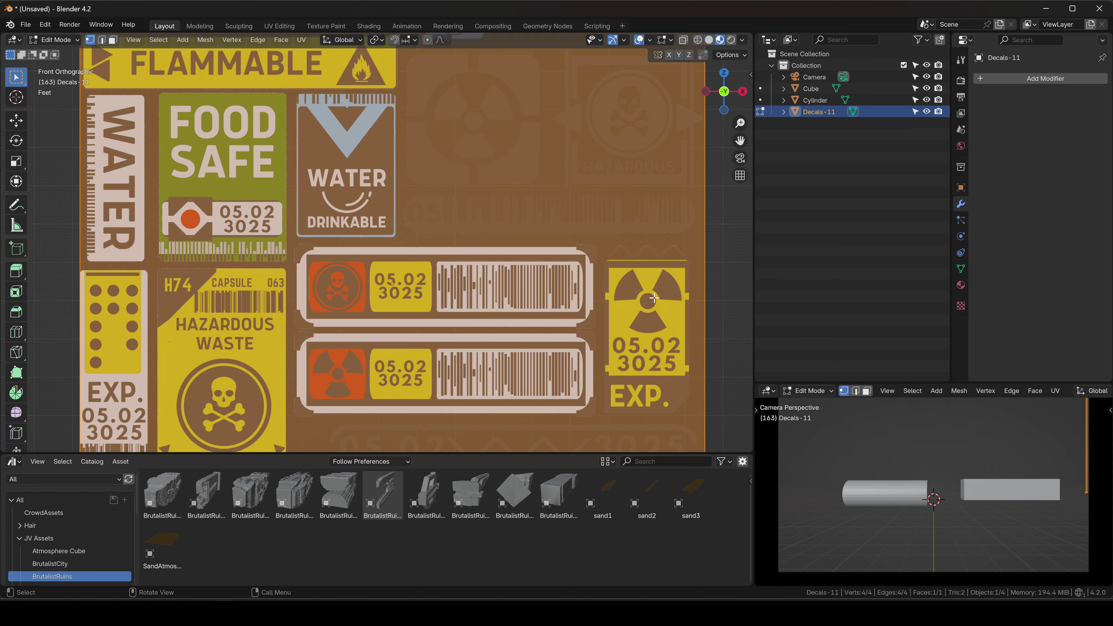
pyautogui.hotkey('ctrl', 'r')
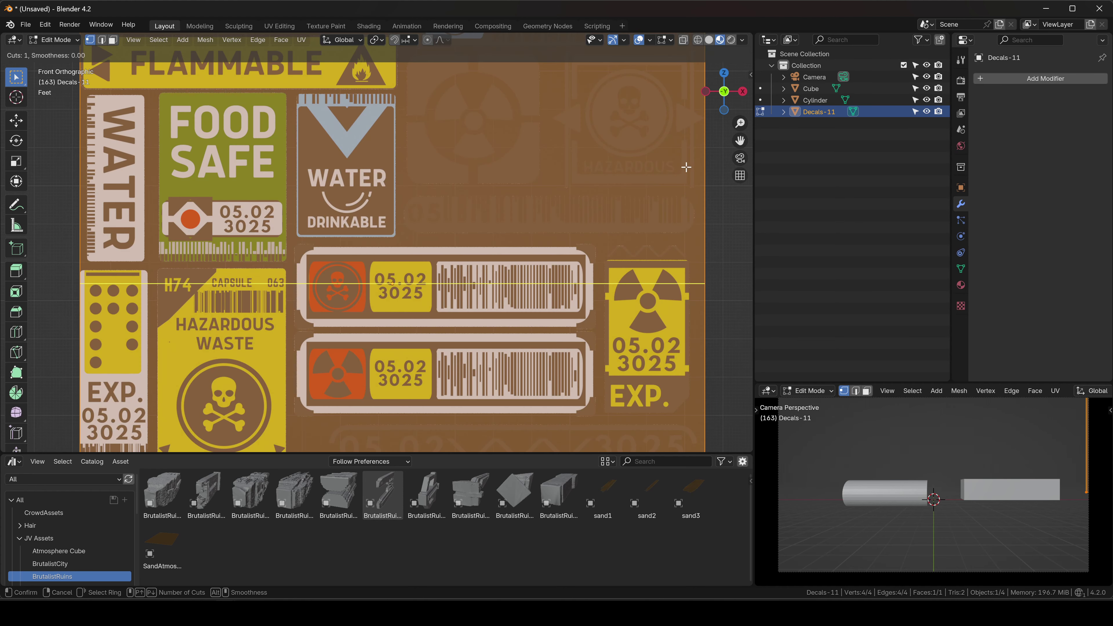
pyautogui.click(695, 257)
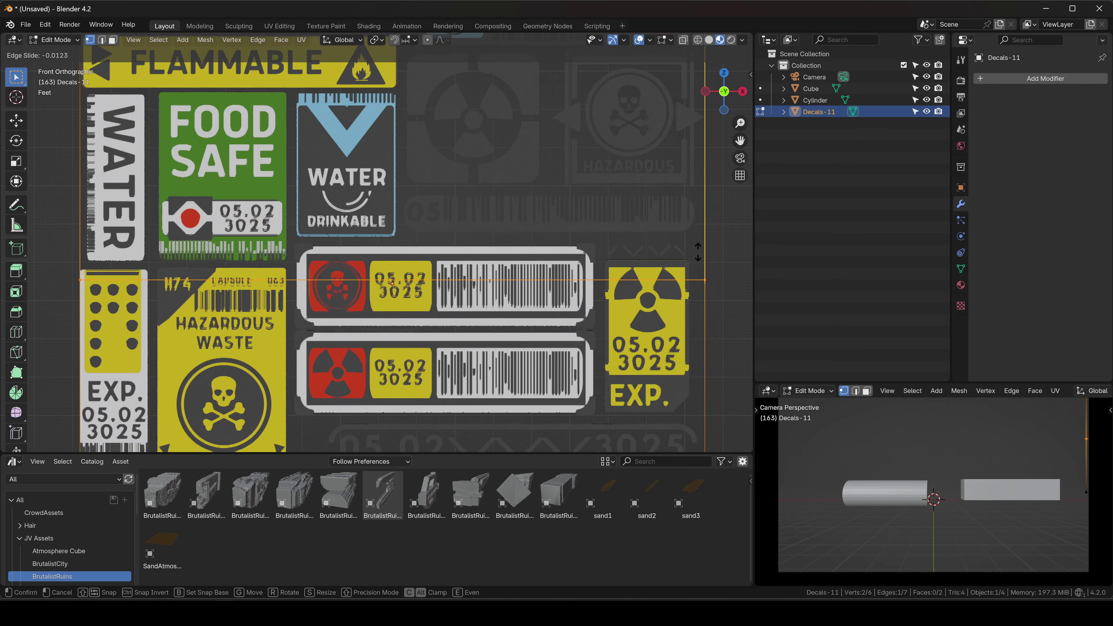
pyautogui.click(699, 224)
pyautogui.hotkey('ctrl', 'r')
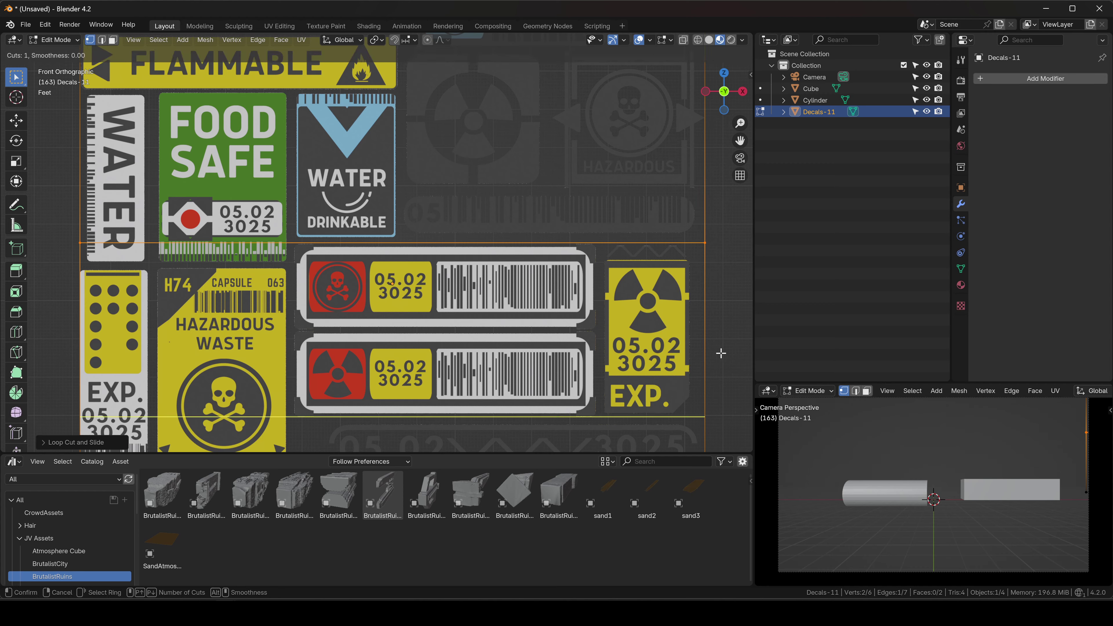
pyautogui.click(712, 353)
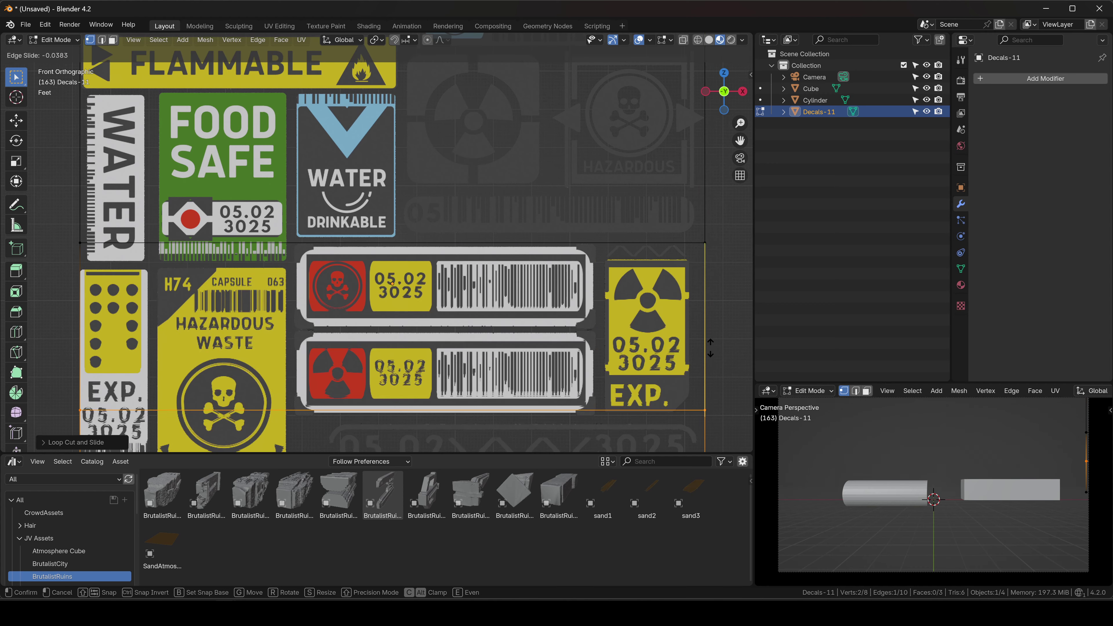
pyautogui.click(707, 269)
# Add vertical loop cuts to the Decals-11 plane on both sides of the skull barcode decal.
pyautogui.hotkey('ctrl', 'r')
pyautogui.click(597, 242)
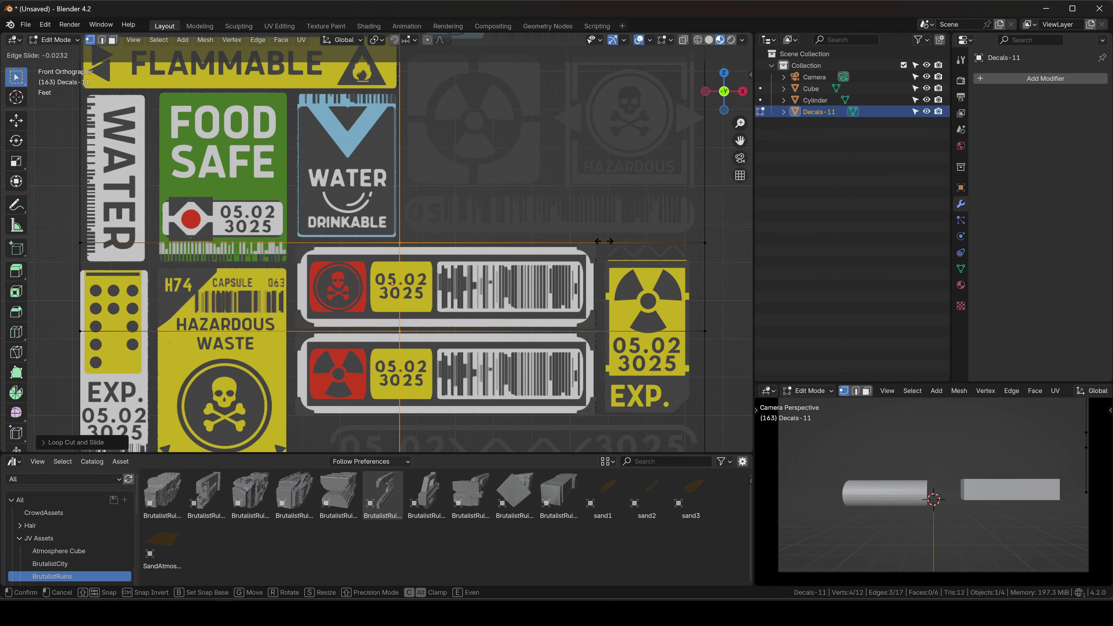
pyautogui.click(495, 251)
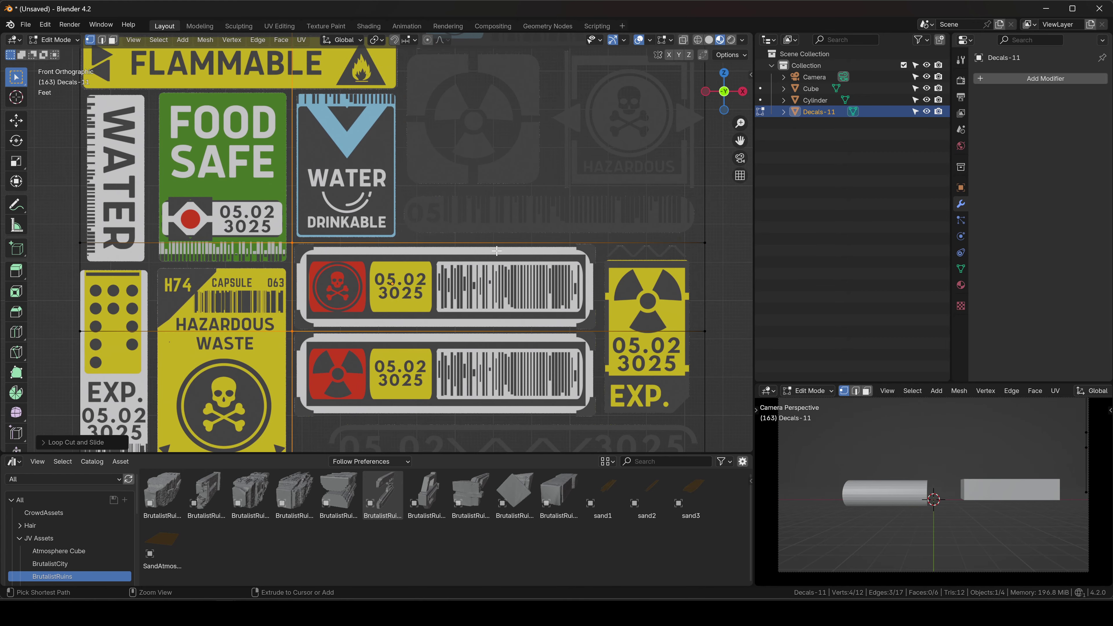
pyautogui.hotkey('ctrl', 'r')
pyautogui.click(497, 251)
pyautogui.click(646, 244)
# Duplicate the skull barcode decal's face and move the copy into the empty space above the box.
pyautogui.press('3')
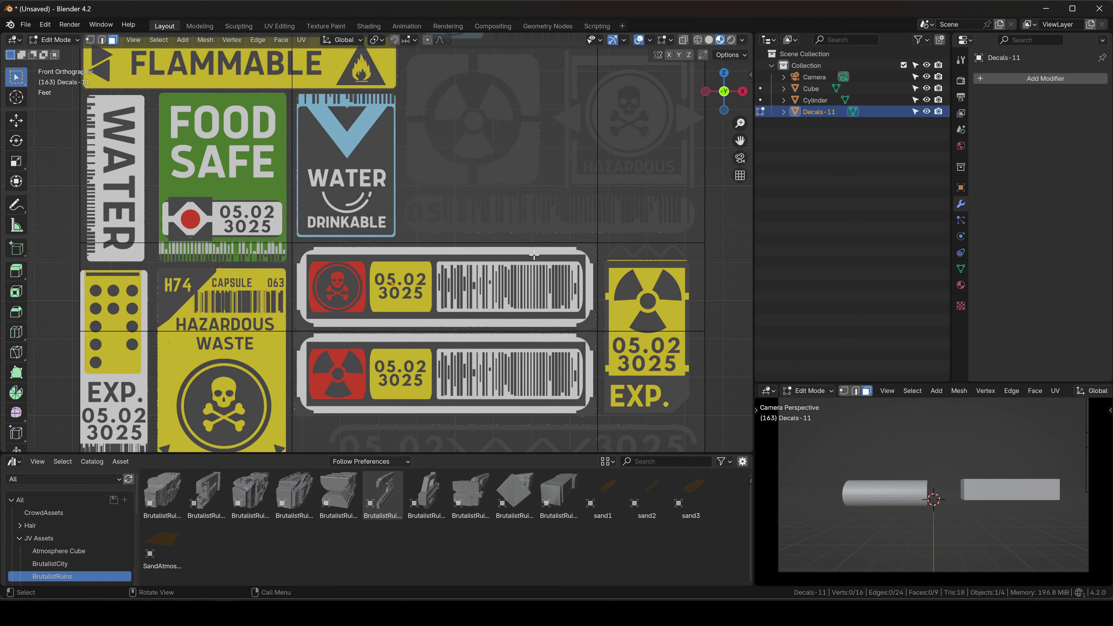
pyautogui.click(436, 283)
pyautogui.scroll(-5, 458, 293)
pyautogui.keyDown('shift'); pyautogui.moveTo(481, 291); pyautogui.dragTo(513, 266, button='middle'); pyautogui.keyUp('shift')
pyautogui.hotkey('shift', 'd')
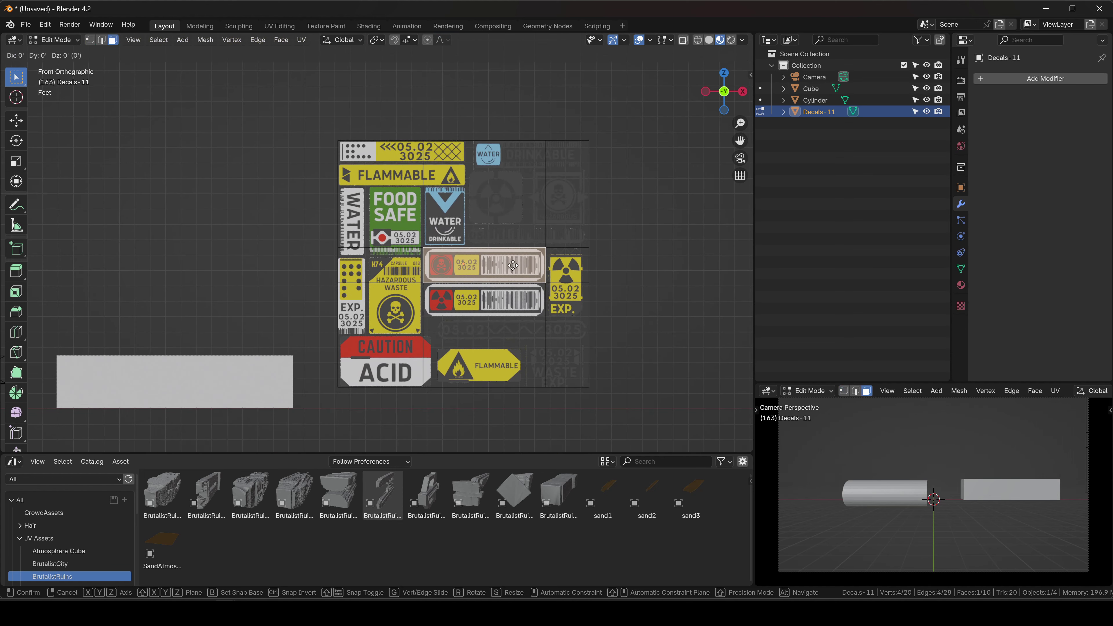
pyautogui.rightClick(513, 266)
pyautogui.press('g')
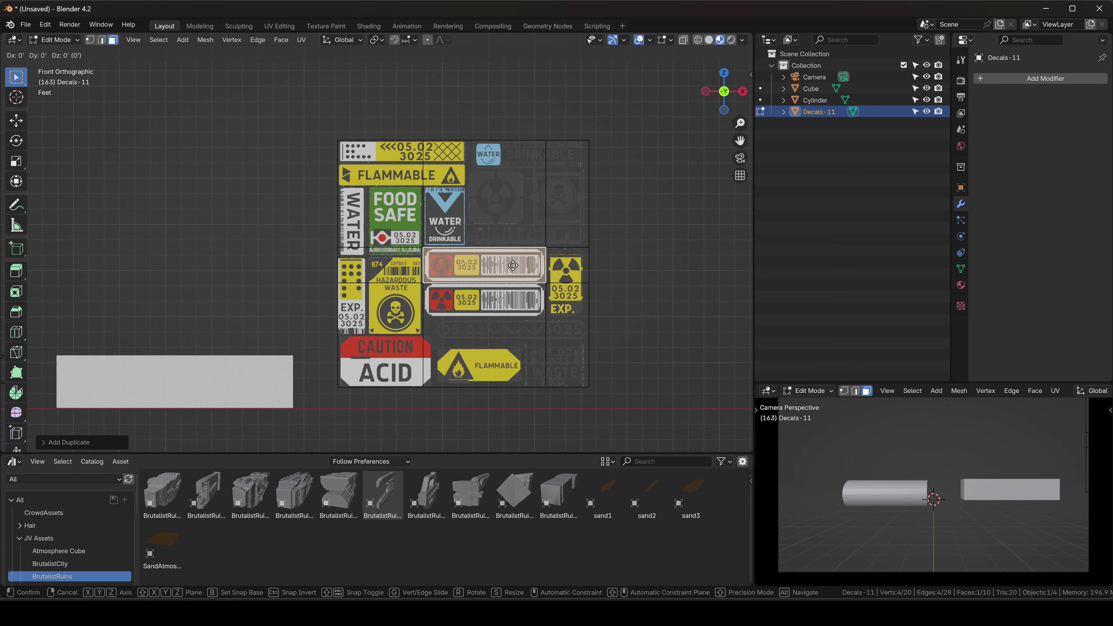
pyautogui.click(253, 289)
pyautogui.keyDown('shift'); pyautogui.moveTo(253, 289); pyautogui.dragTo(390, 276, button='middle'); pyautogui.keyUp('shift')
pyautogui.scroll(2, 478, 272)
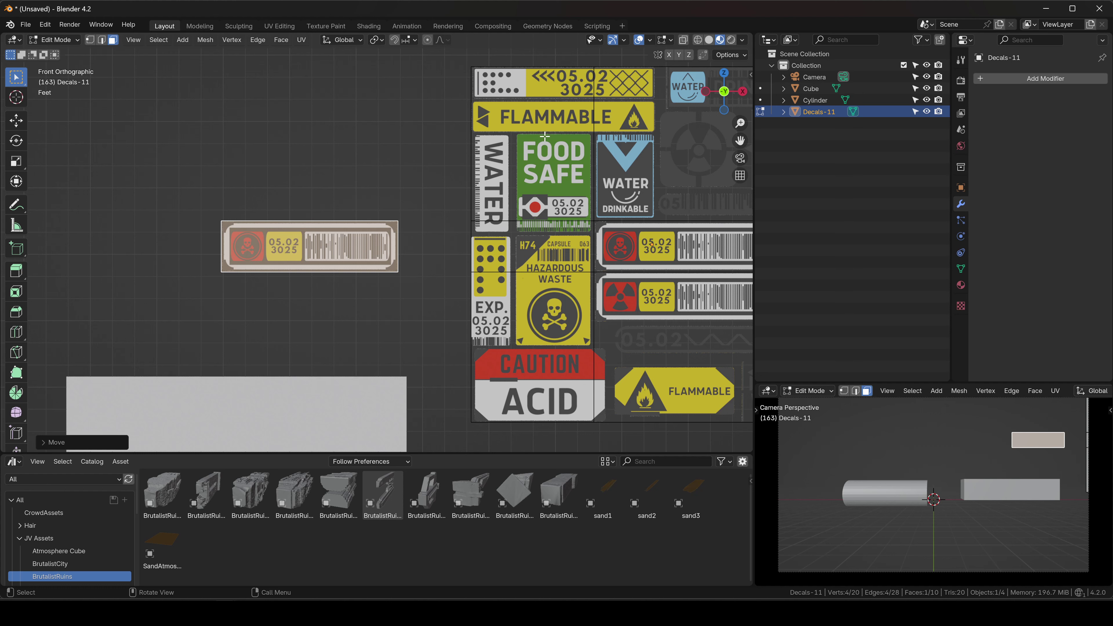
# Separate the duplicated face into its own object, return to Object Mode and select the new decal.
pyautogui.press('p')
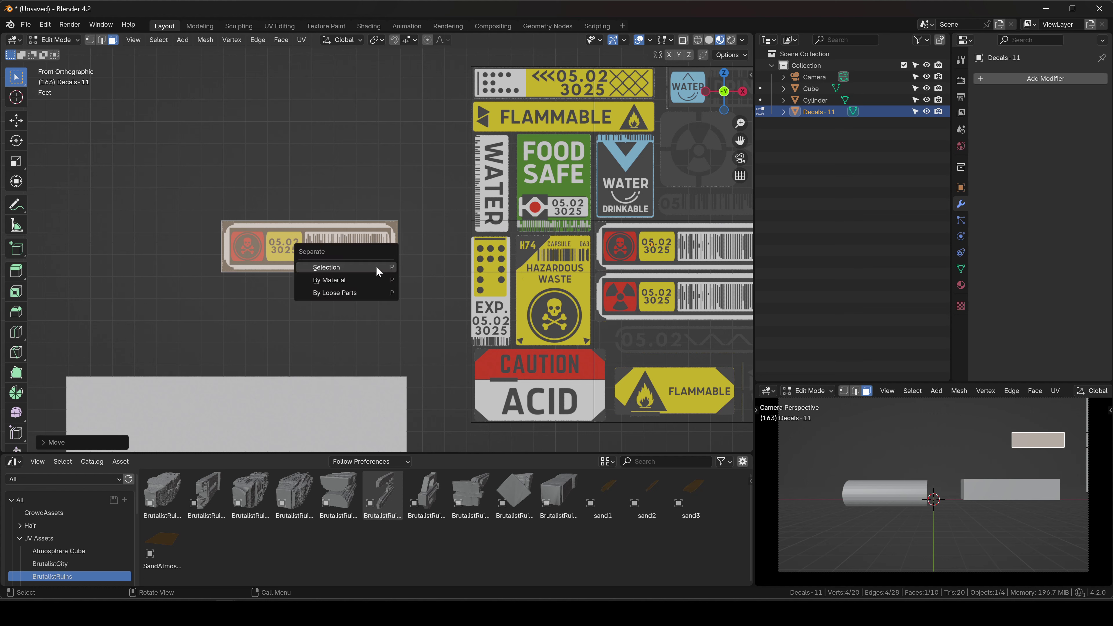
pyautogui.click(376, 265)
pyautogui.press('Tab')
pyautogui.click(322, 241)
pyautogui.scroll(-2, 324, 243)
pyautogui.scroll(2, 554, 206)
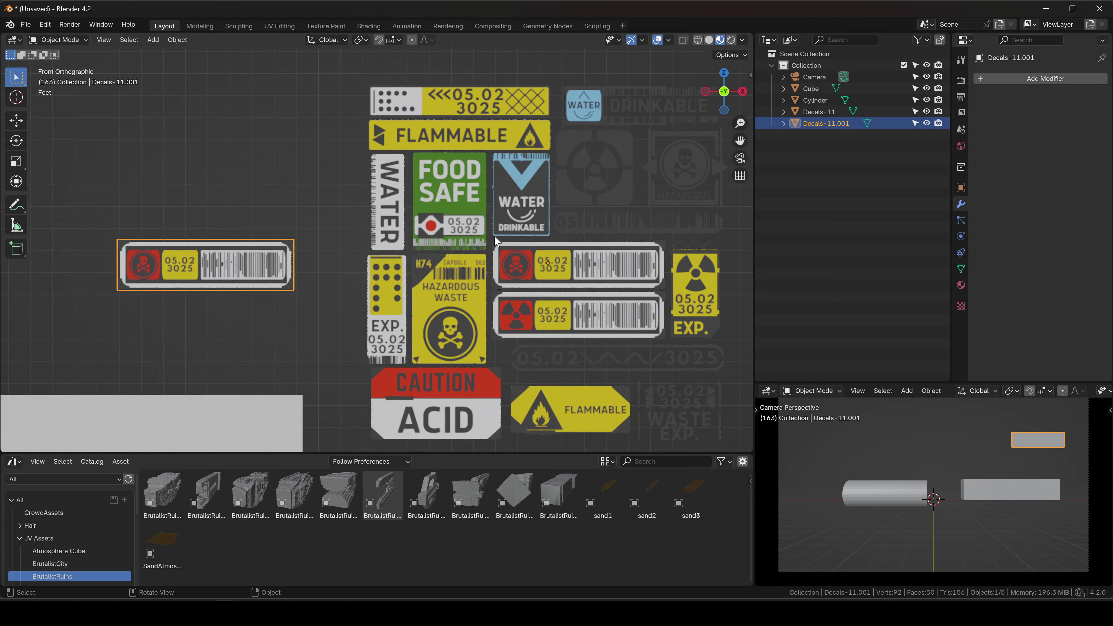
# Hide the original Decals-11 sheet in the viewport.
pyautogui.click(494, 239)
pyautogui.scroll(-5, 496, 250)
pyautogui.click(927, 111)
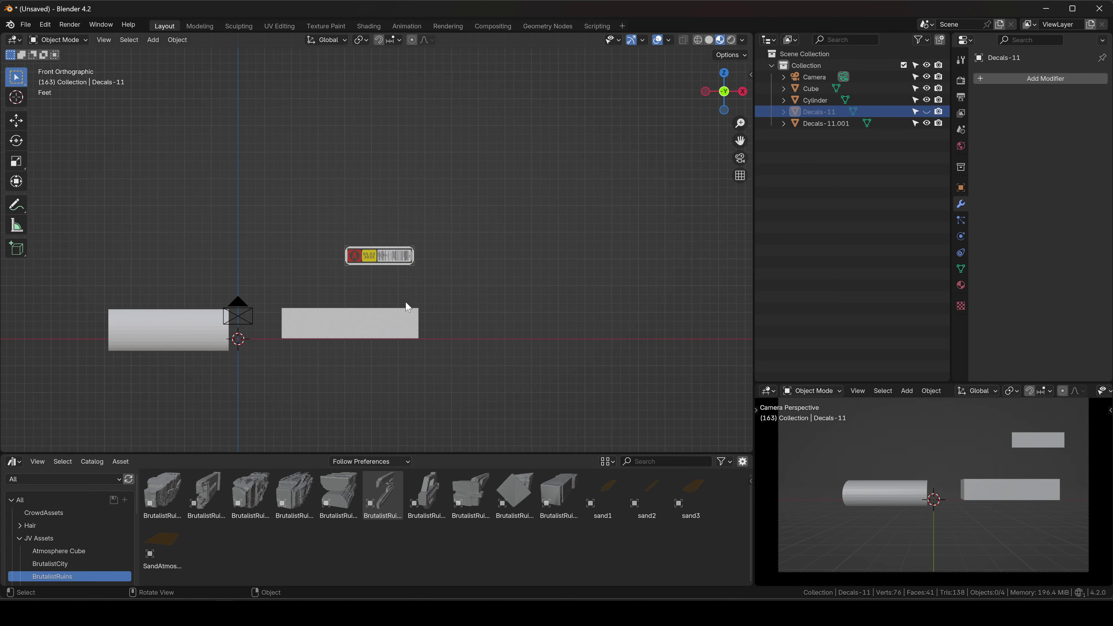
# Select the separated barcode decal and set its origin to its own geometry.
pyautogui.scroll(6, 408, 302)
pyautogui.click(340, 186)
pyautogui.keyDown('shift'); pyautogui.moveTo(413, 206); pyautogui.dragTo(511, 141, button='middle'); pyautogui.keyUp('shift')
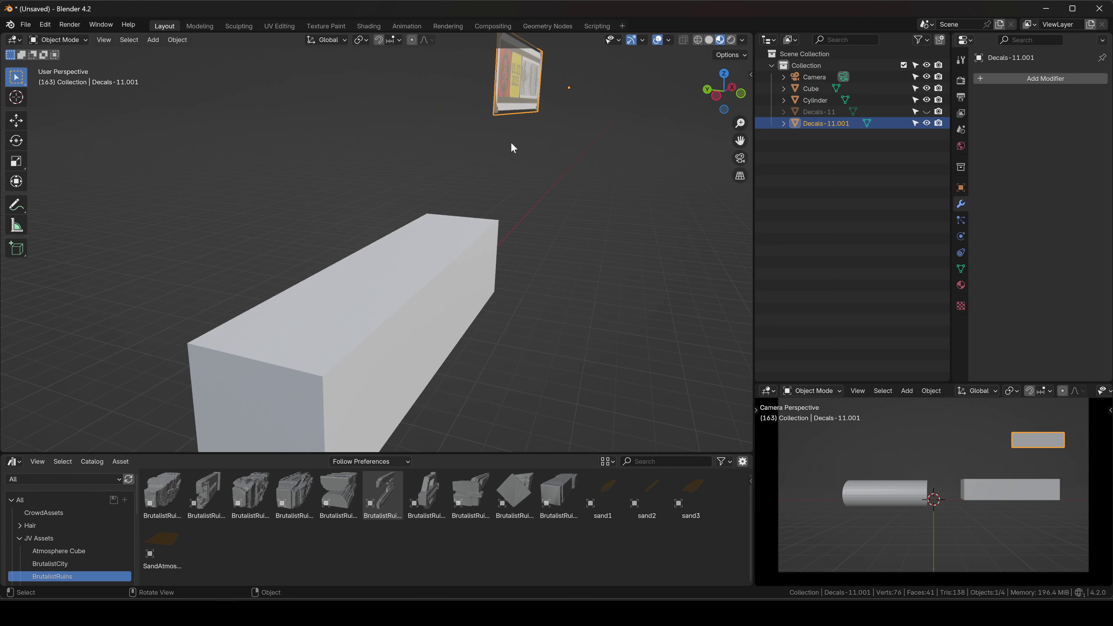
pyautogui.rightClick(508, 113)
pyautogui.moveTo(461, 162)
pyautogui.click(585, 173)
# Move the barcode decal down along the Z axis until it is level with the box's side.
pyautogui.moveTo(585, 173); pyautogui.dragTo(527, 273, button='middle')
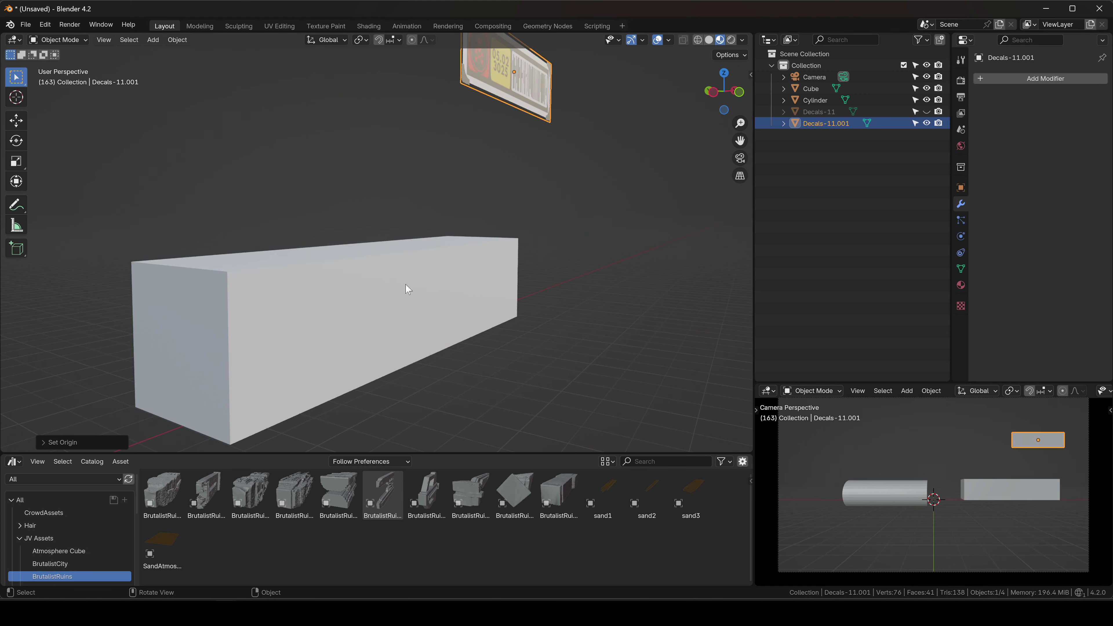
pyautogui.moveTo(467, 311); pyautogui.dragTo(533, 146, button='middle')
pyautogui.press('g')
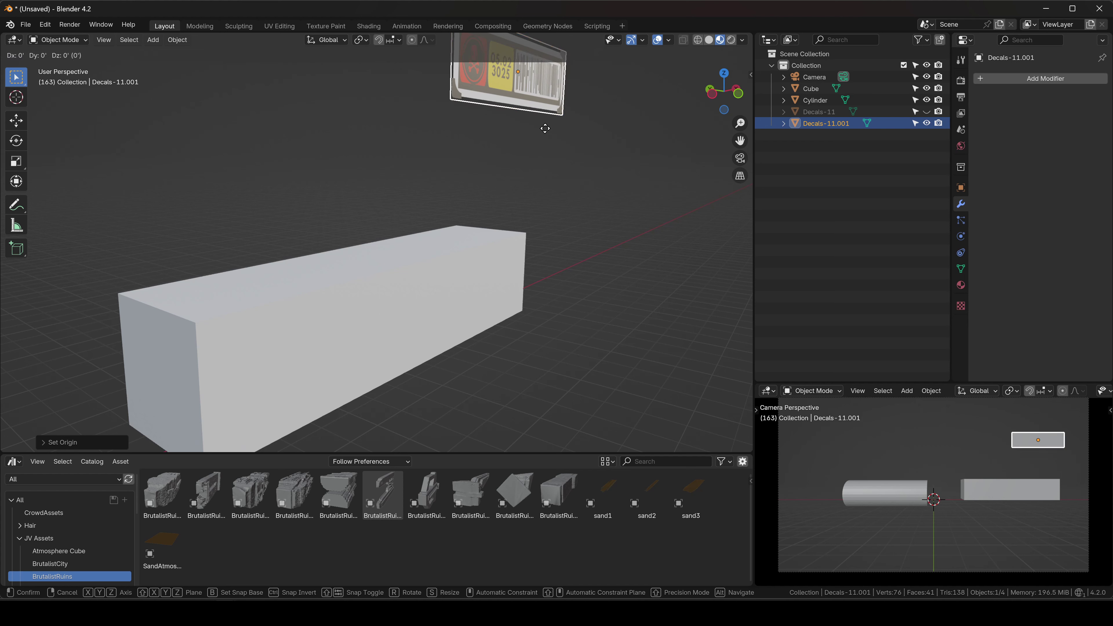
pyautogui.press('x')
pyautogui.press('z')
pyautogui.click(493, 370)
pyautogui.moveTo(492, 370); pyautogui.dragTo(443, 377, button='middle')
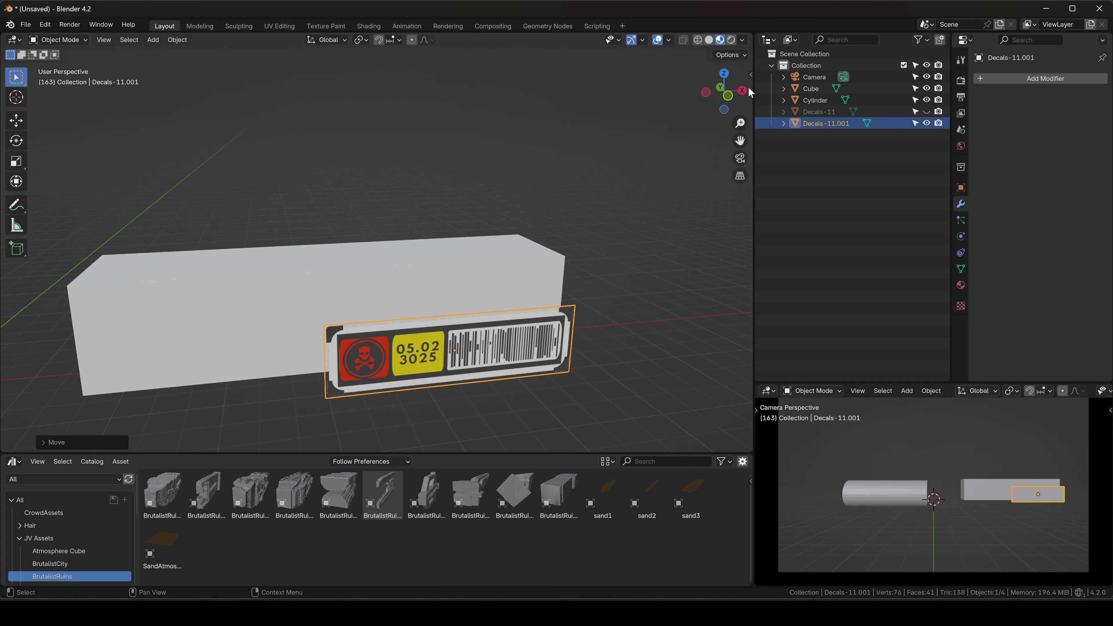
# In the front view, scale the barcode decal down and place it in the lower right corner of the box face.
pyautogui.click(729, 95)
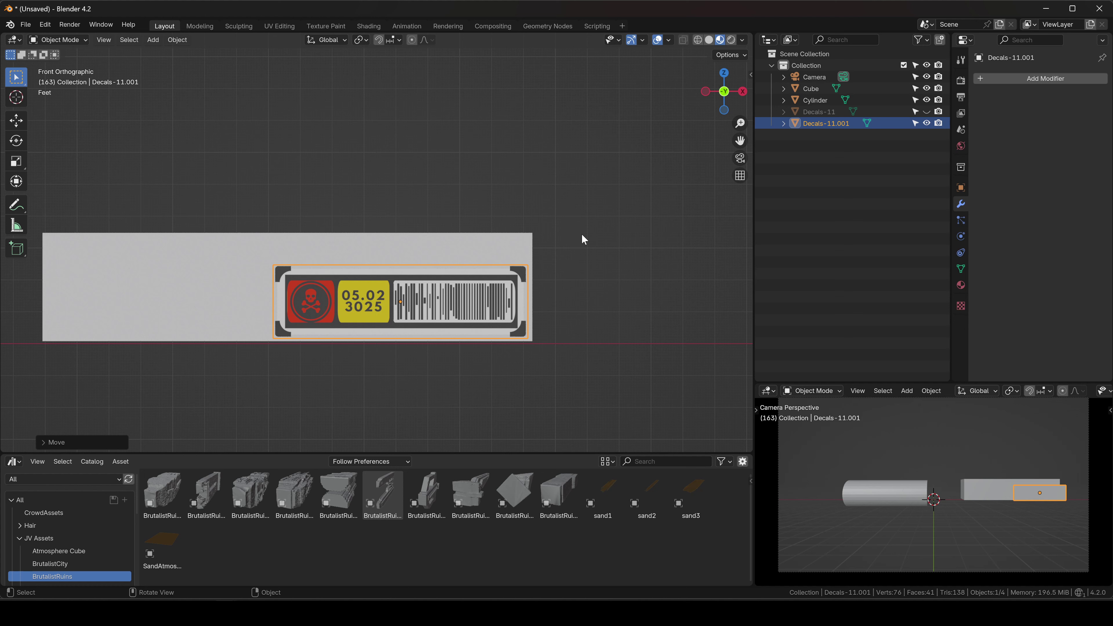
pyautogui.press('s')
pyautogui.click(490, 266)
pyautogui.press('g')
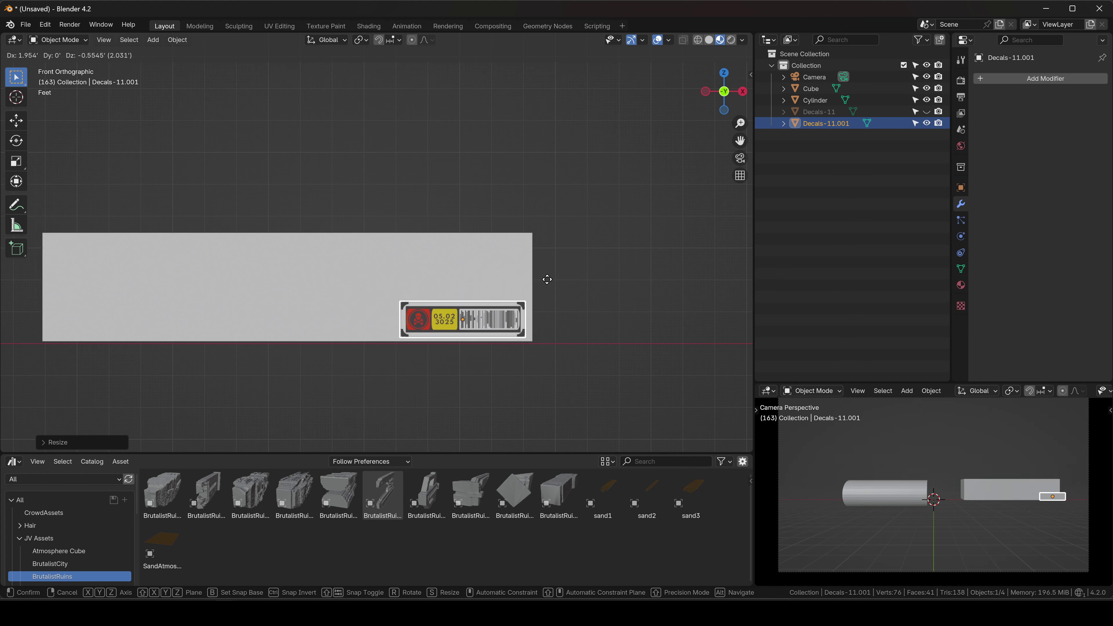
pyautogui.click(547, 279)
# Duplicate the barcode decal, place the copy above the cylinder and scale it up to nearly the cylinder's length.
pyautogui.scroll(-3, 548, 279)
pyautogui.keyDown('shift'); pyautogui.moveTo(468, 287); pyautogui.dragTo(514, 286, button='middle'); pyautogui.keyUp('shift')
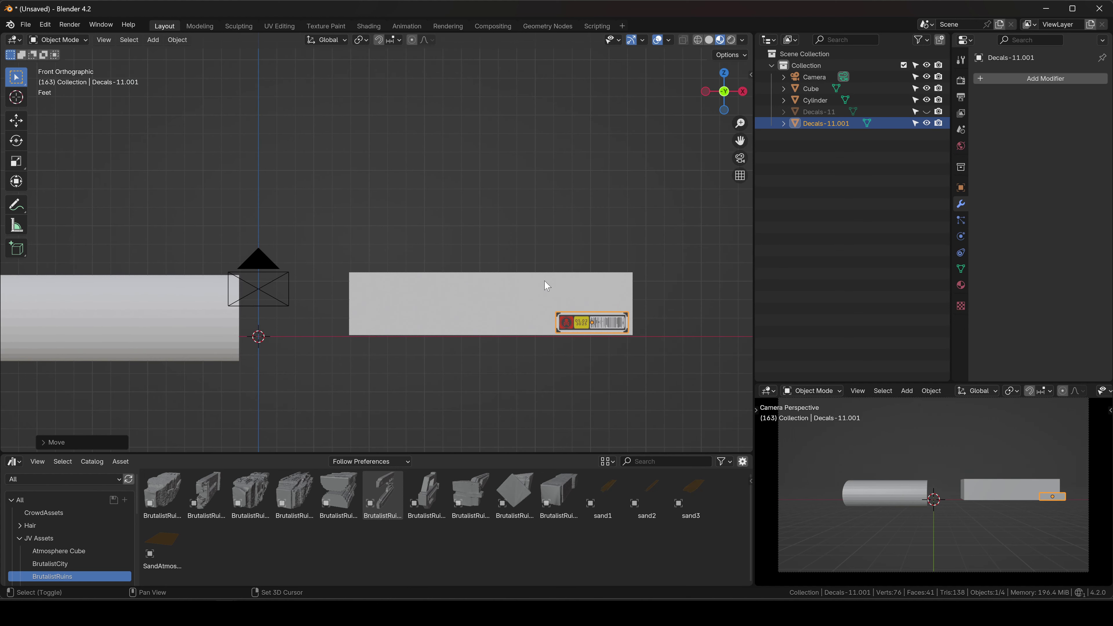
pyautogui.hotkey('shift', 'd')
pyautogui.click(90, 141)
pyautogui.press('s')
pyautogui.click(349, 189)
pyautogui.press('g')
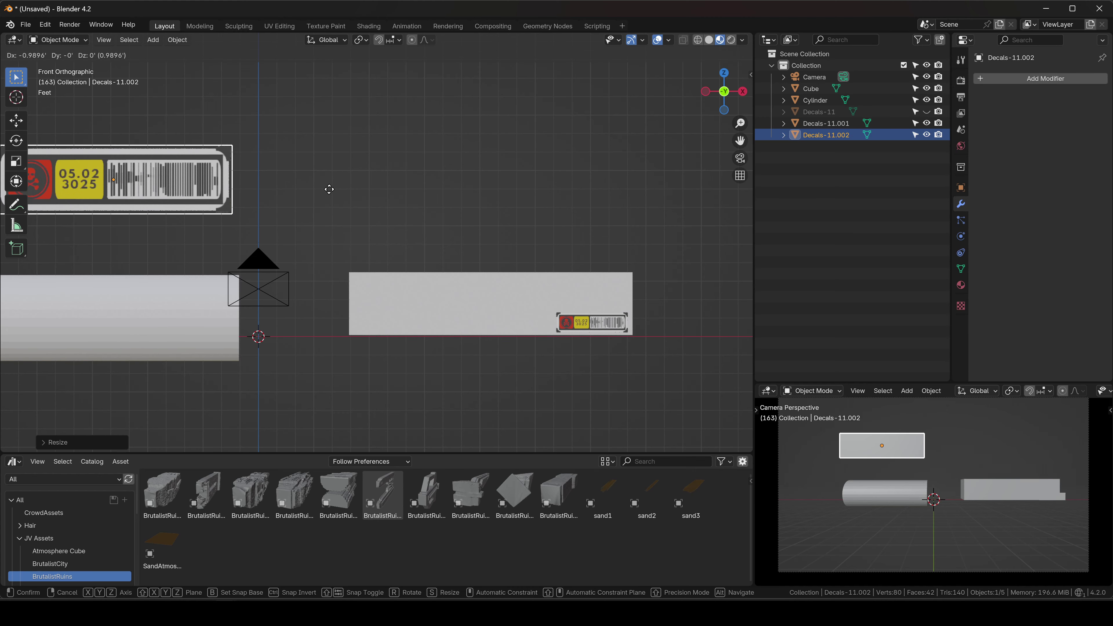
pyautogui.click(312, 189)
# Move the small barcode decal along the Y axis toward the box's front face.
pyautogui.scroll(2, 433, 301)
pyautogui.keyDown('shift'); pyautogui.moveTo(535, 310); pyautogui.dragTo(410, 315, button='middle'); pyautogui.keyUp('shift')
pyautogui.click(505, 306)
pyautogui.click(373, 322)
pyautogui.press('g')
pyautogui.press('y')
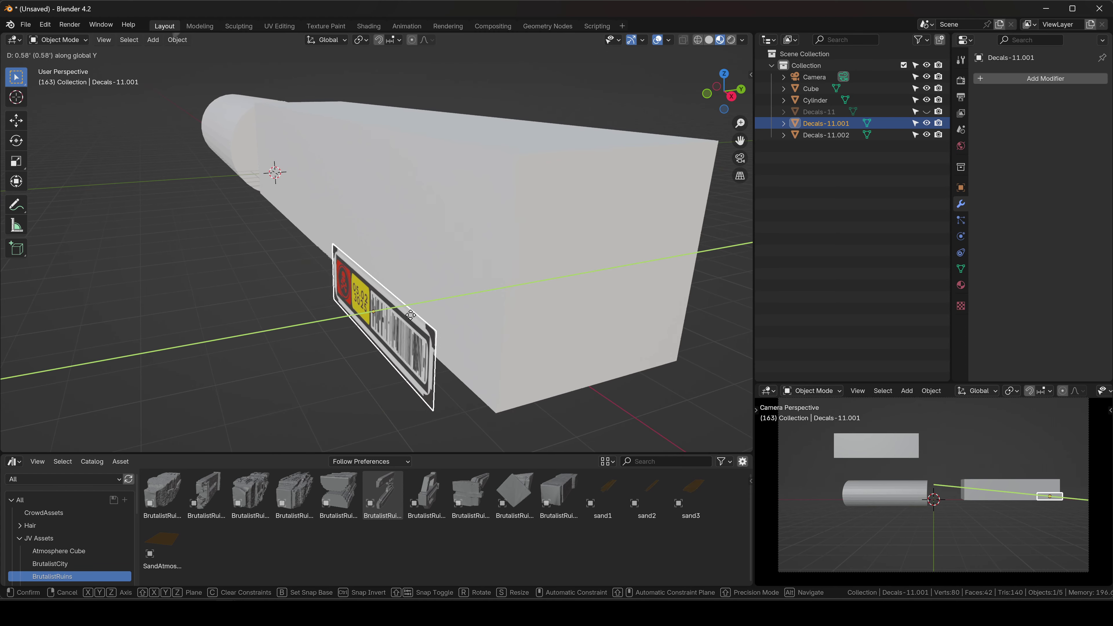
pyautogui.click(411, 315)
# Add a Shrinkwrap modifier to the small barcode decal and set the box (Cube) as its target.
pyautogui.moveTo(411, 315); pyautogui.dragTo(465, 281, button='middle')
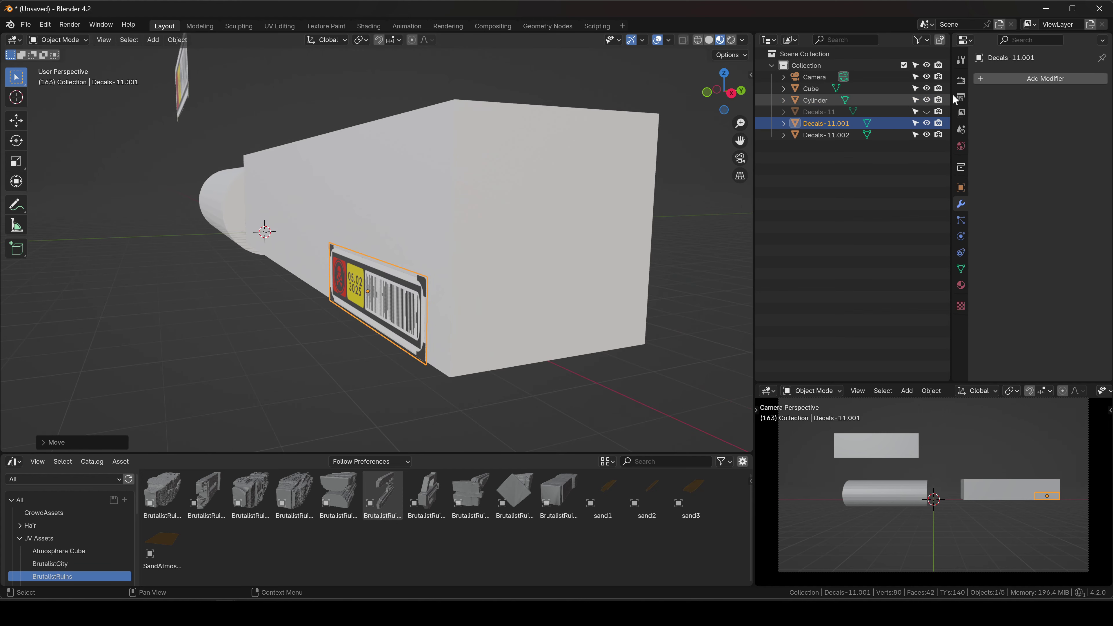
pyautogui.click(1034, 80)
pyautogui.write('shrink')
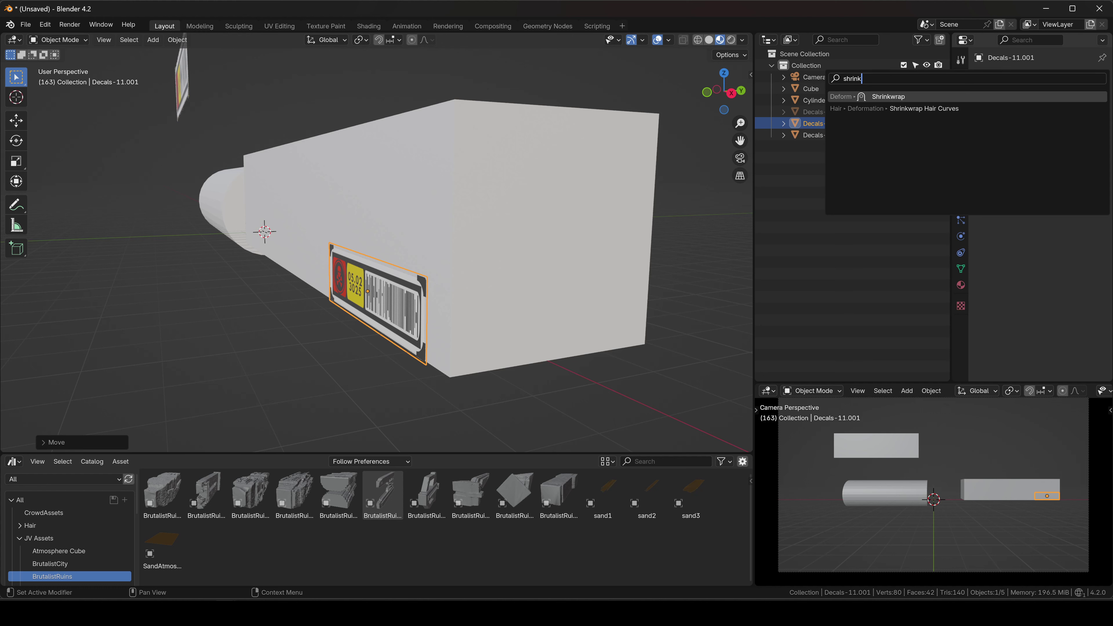
pyautogui.press('Return')
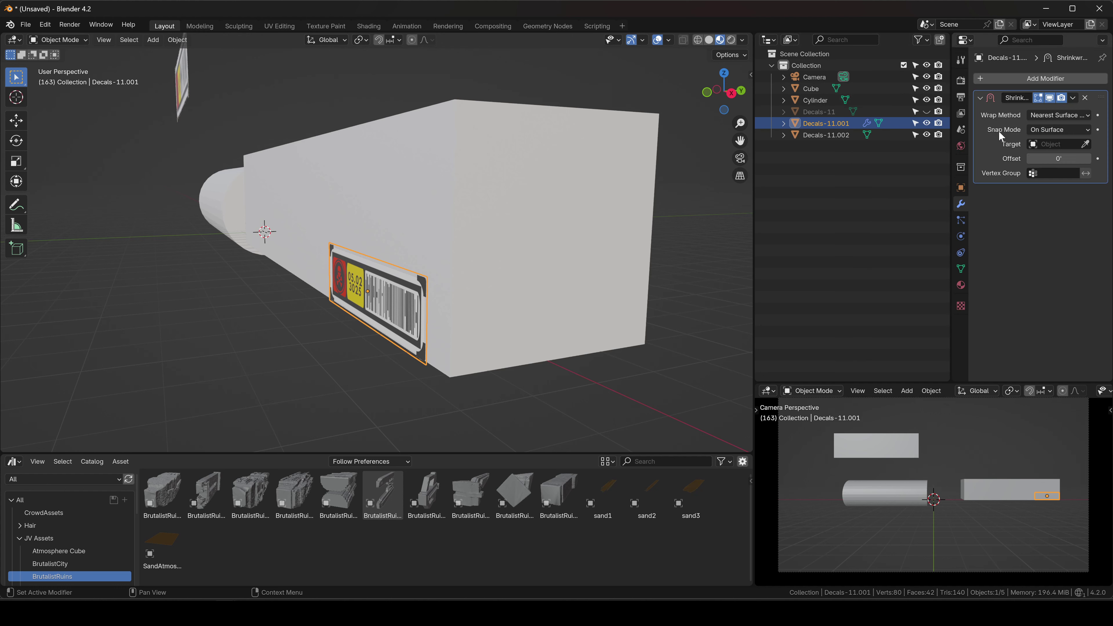
pyautogui.moveTo(545, 164); pyautogui.dragTo(593, 180, button='middle')
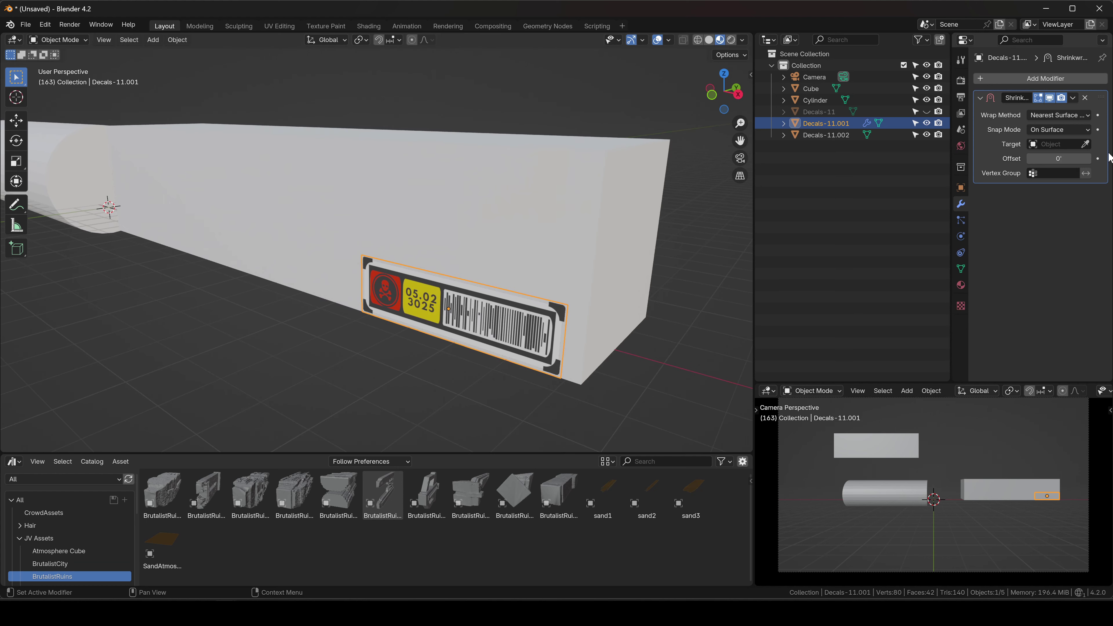
pyautogui.click(626, 176)
# Try moving the decal away from the box with the Shrinkwrap modifier active.
pyautogui.moveTo(569, 253); pyautogui.dragTo(432, 242, button='middle')
pyautogui.press('g')
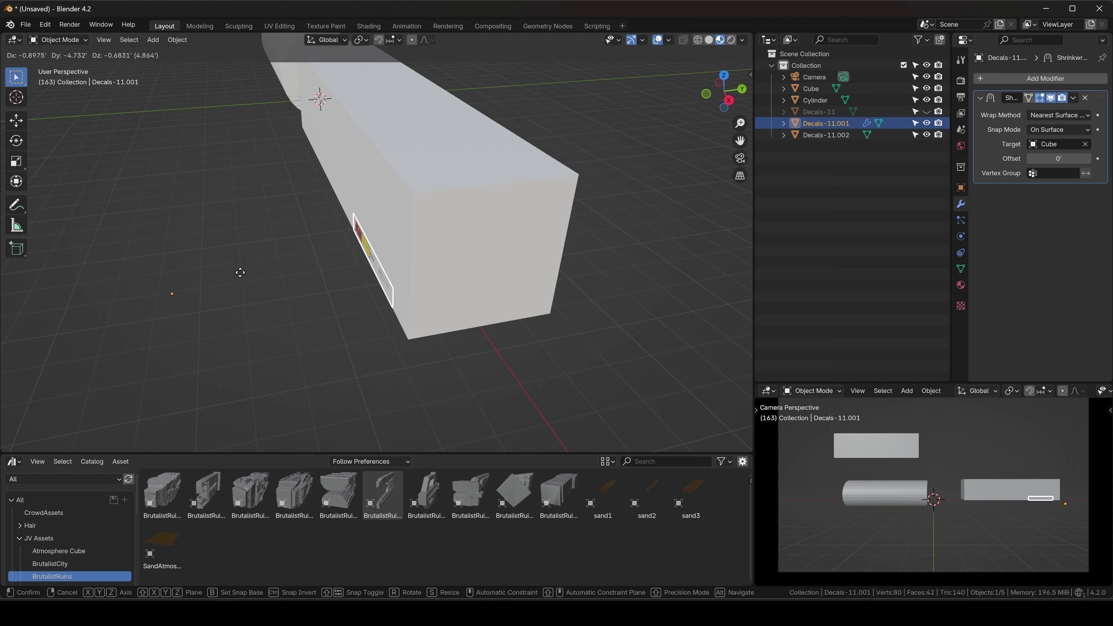
pyautogui.click(376, 202)
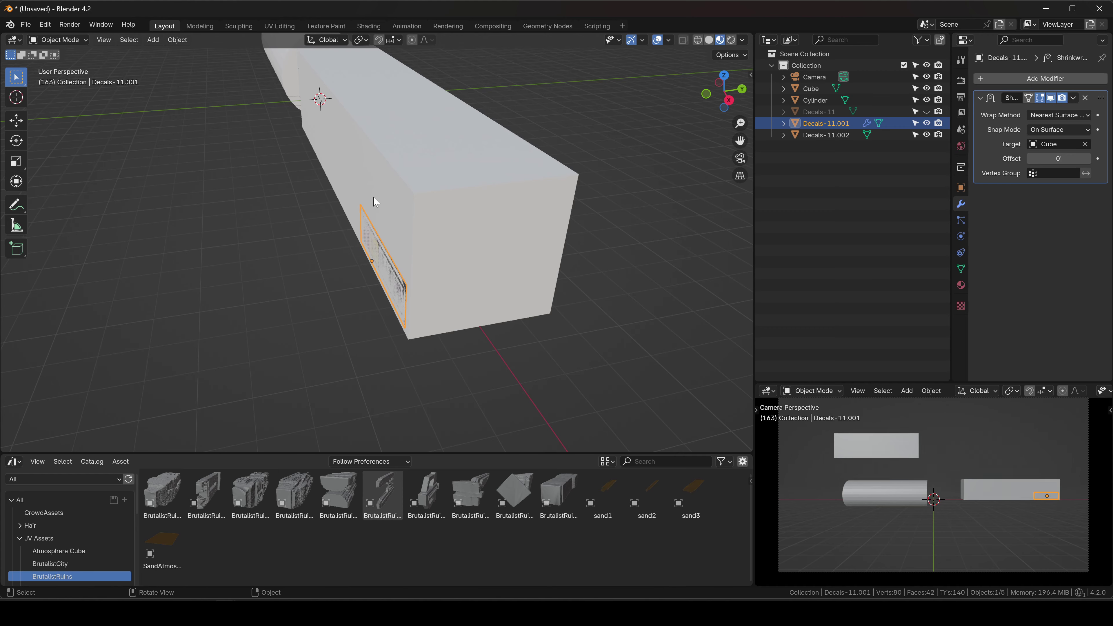
# Set the decal's Shrinkwrap offset to 0.1'.
pyautogui.scroll(3, 396, 248)
pyautogui.moveTo(396, 249); pyautogui.dragTo(569, 217, button='middle')
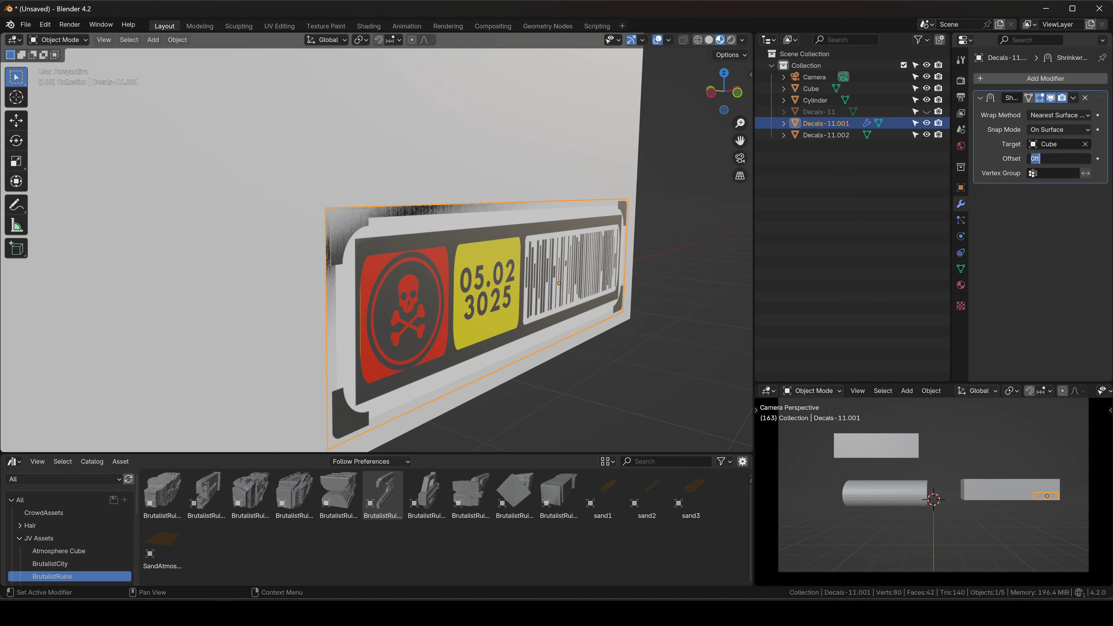
pyautogui.write('.1')
pyautogui.press('Return')
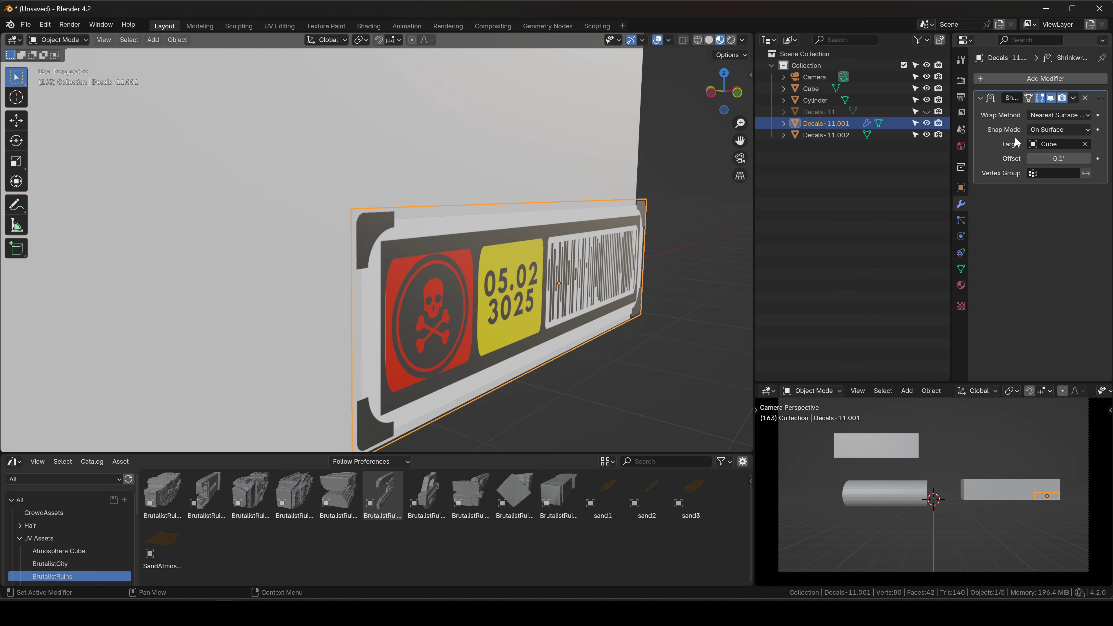
# Reduce the Shrinkwrap offset to 0.005' so the decal sits just off the box surface.
pyautogui.moveTo(674, 184); pyautogui.dragTo(692, 212, button='middle')
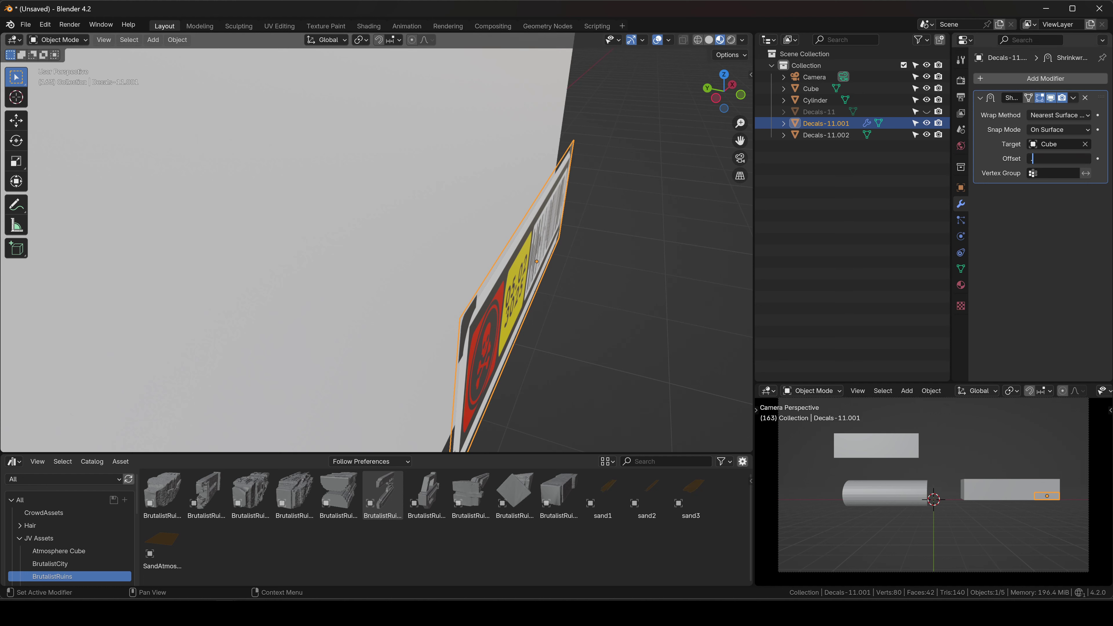
pyautogui.press('Return')
pyautogui.moveTo(584, 249); pyautogui.dragTo(490, 107, button='middle')
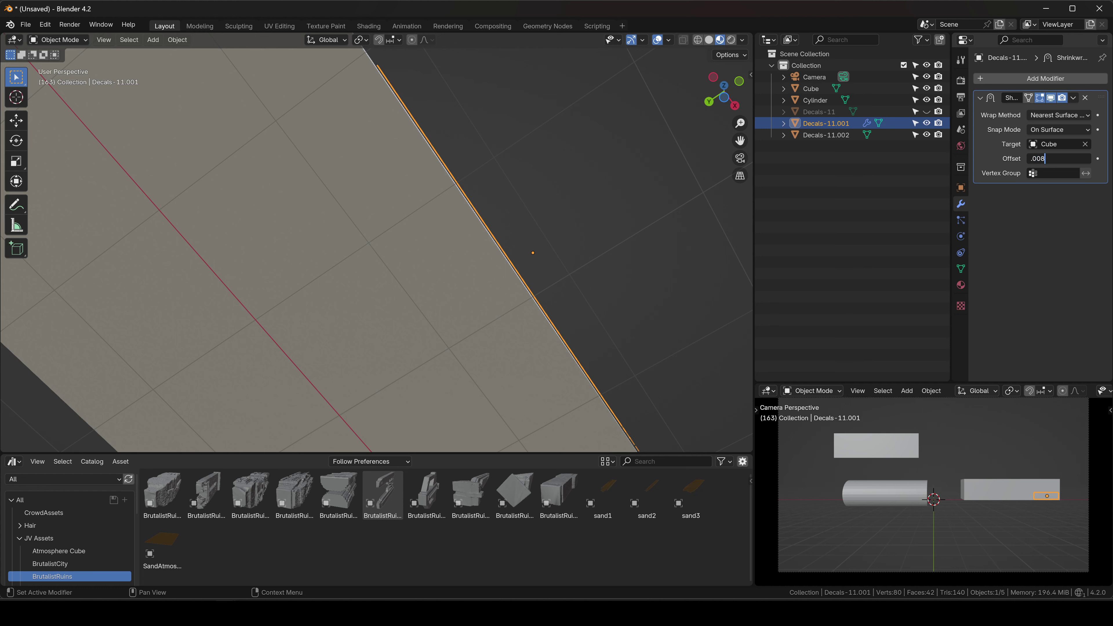
pyautogui.moveTo(1072, 158); pyautogui.dragTo(1052, 159)
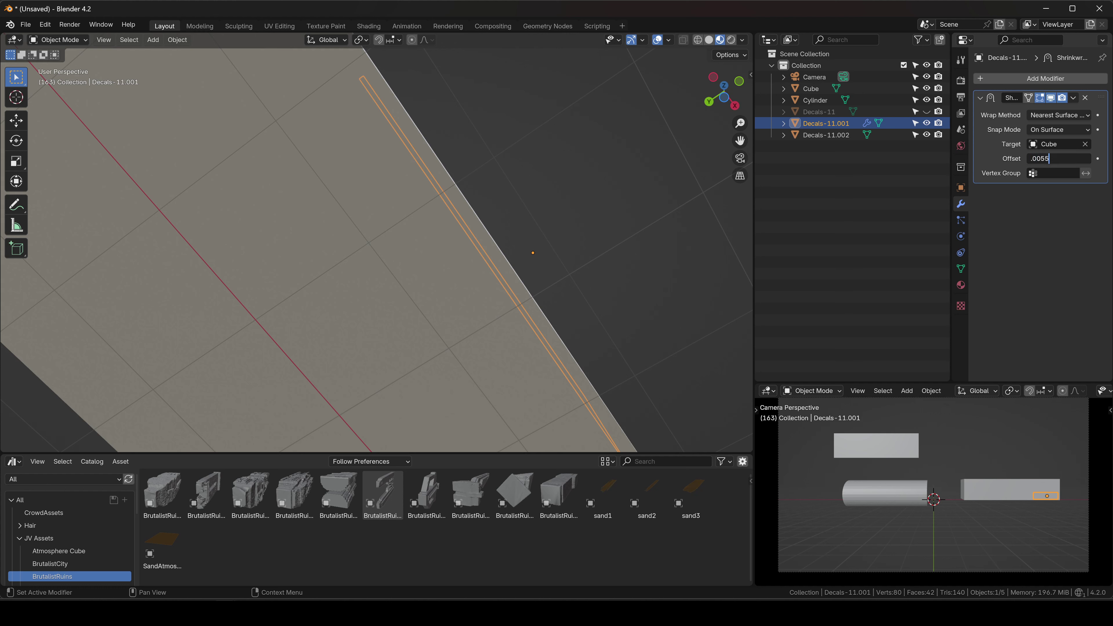
# Try sliding the small barcode decal across the box's front face with the Shrinkwrap modifier active.
pyautogui.moveTo(635, 166); pyautogui.dragTo(597, 263, button='middle')
pyautogui.scroll(-5, 640, 209)
pyautogui.click(639, 208)
pyautogui.scroll(-4, 612, 257)
pyautogui.scroll(4, 590, 265)
pyautogui.press('g')
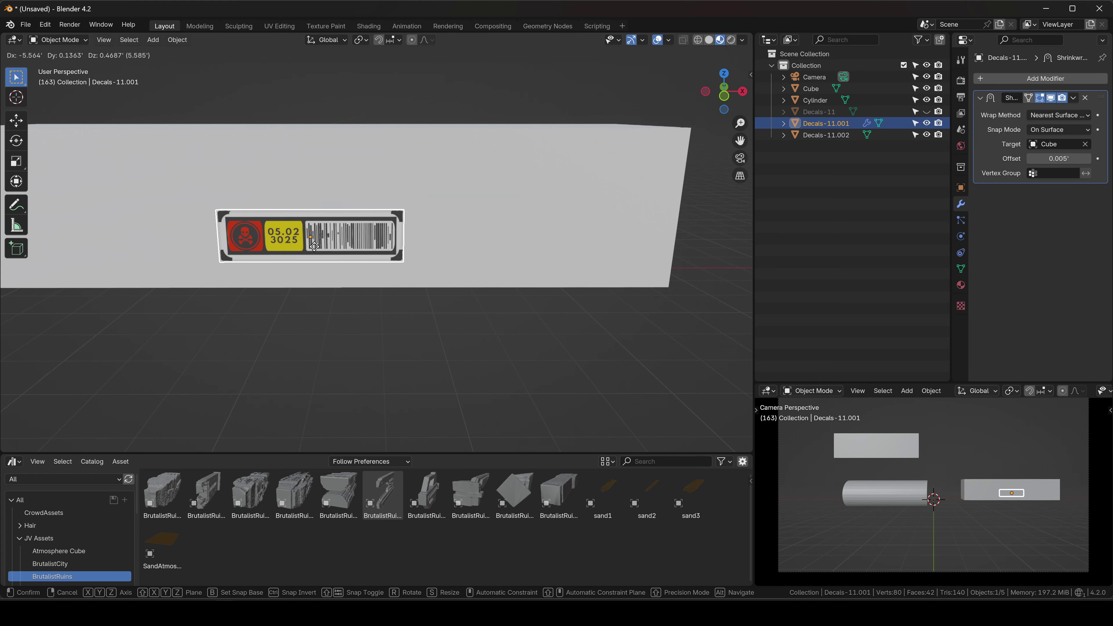
pyautogui.click(509, 231)
pyautogui.moveTo(510, 231); pyautogui.dragTo(531, 278, button='middle')
pyautogui.press('g')
pyautogui.rightClick(491, 232)
pyautogui.scroll(-3, 475, 259)
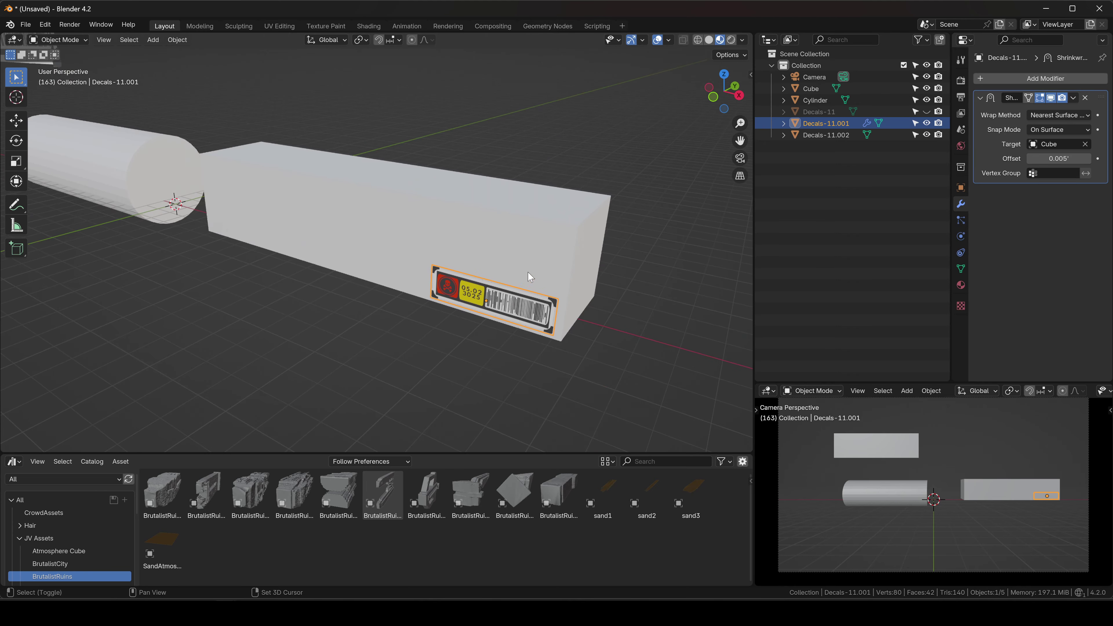
# Deselect the decal and examine how it sits on the box's lower corner from several angles.
pyautogui.scroll(5, 428, 320)
pyautogui.click(487, 320)
pyautogui.moveTo(487, 319); pyautogui.dragTo(478, 394, button='middle')
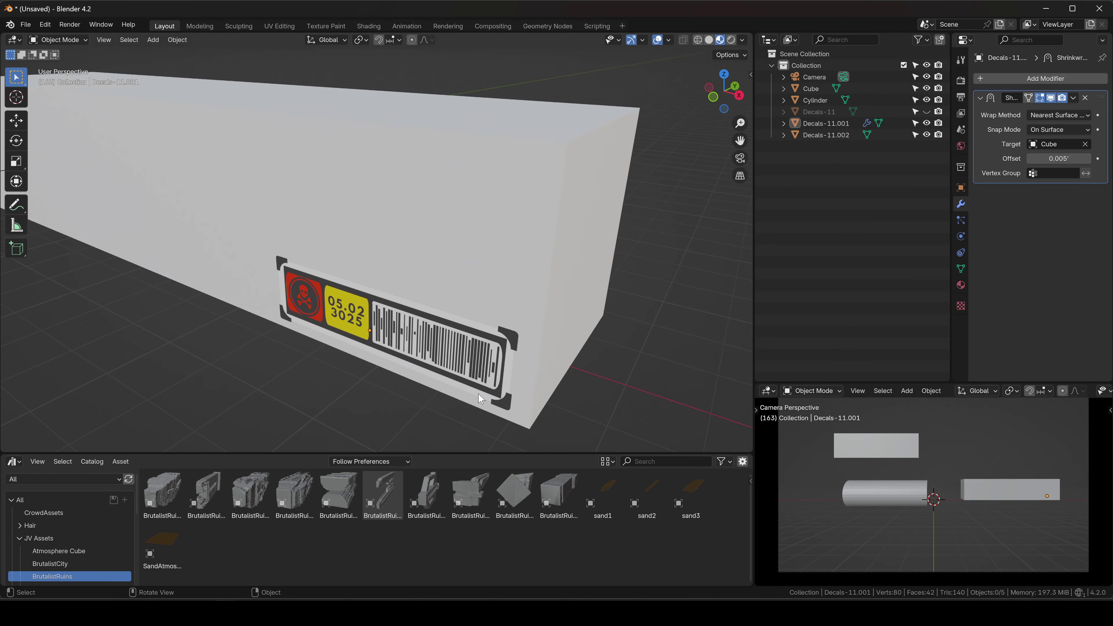
pyautogui.moveTo(457, 349); pyautogui.dragTo(440, 163, button='middle')
pyautogui.scroll(-5, 439, 163)
pyautogui.keyDown('shift'); pyautogui.moveTo(123, 237); pyautogui.dragTo(498, 260, button='middle'); pyautogui.keyUp('shift')
pyautogui.scroll(-1, 455, 265)
pyautogui.scroll(-3, 454, 265)
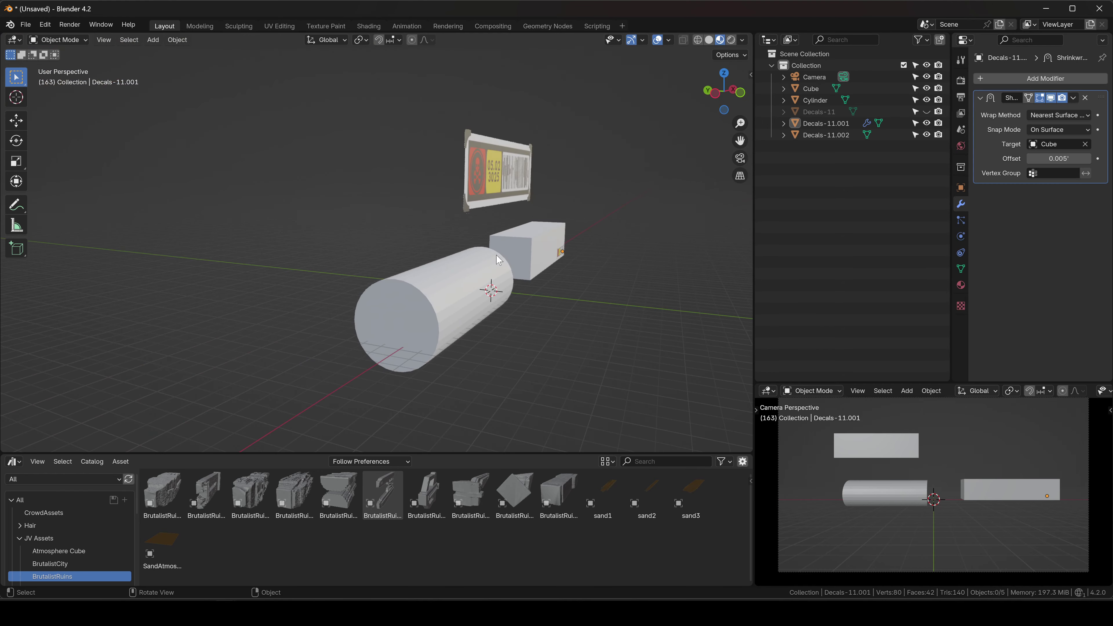
# Lower the large barcode decal along Z to the cylinder's height and scale it down to fit the cylinder's side.
pyautogui.click(510, 192)
pyautogui.press('g')
pyautogui.press('z')
pyautogui.click(499, 311)
pyautogui.scroll(3, 499, 312)
pyautogui.moveTo(499, 311); pyautogui.dragTo(511, 315, button='middle')
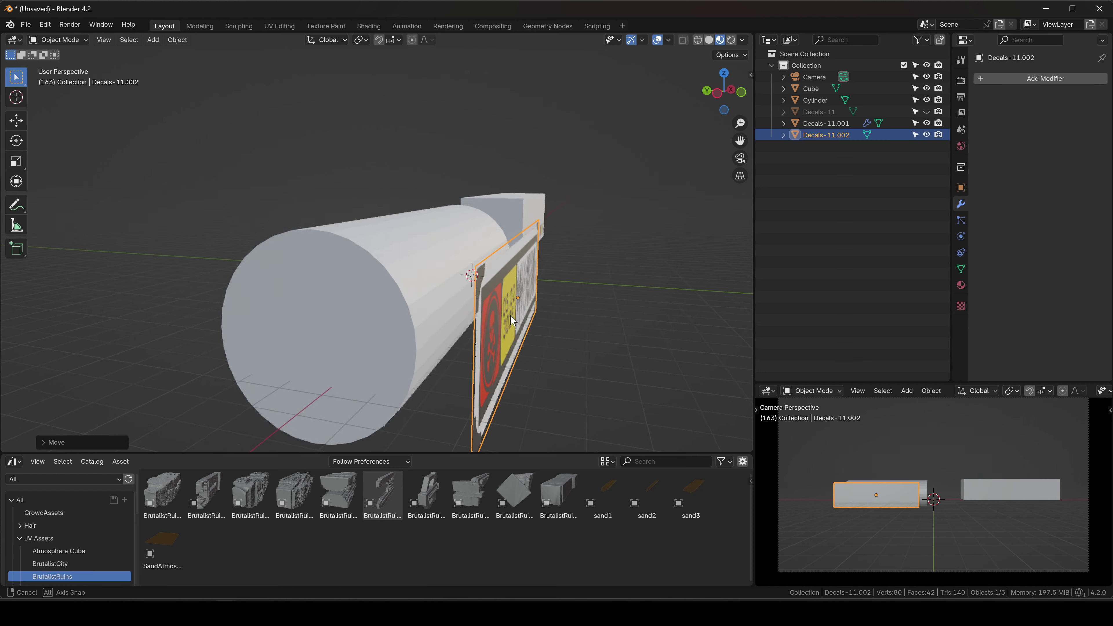
pyautogui.scroll(-3, 510, 315)
pyautogui.press('s')
pyautogui.click(484, 310)
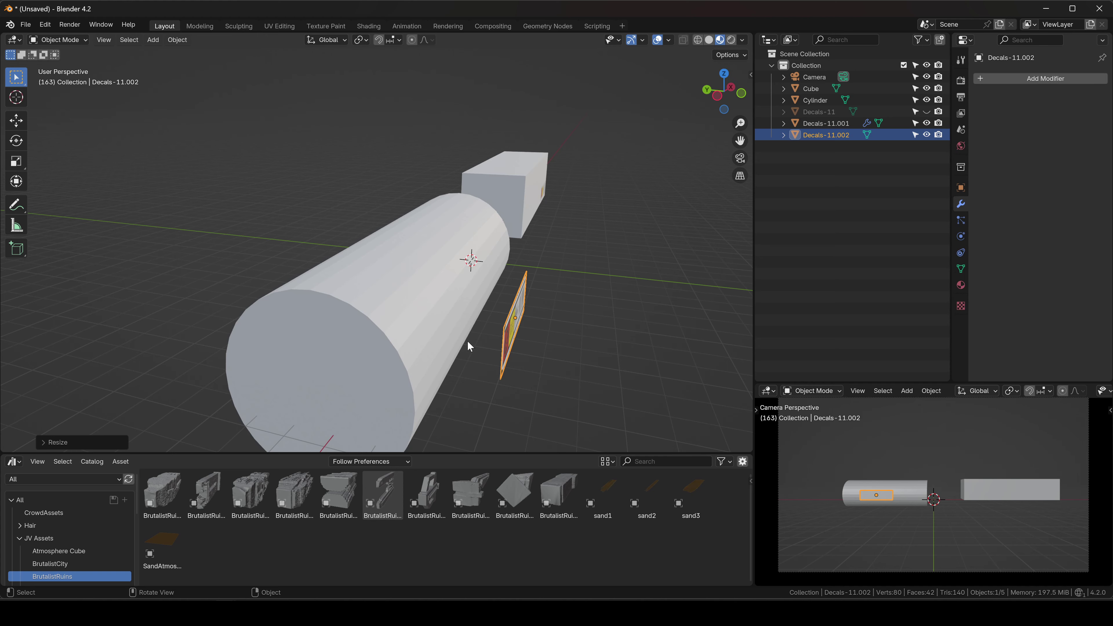
# Move the scaled decal about 1' along the Y axis so it sits close to the cylinder's side.
pyautogui.moveTo(636, 318); pyautogui.dragTo(530, 300, button='middle')
pyautogui.press('g')
pyautogui.press('x')
pyautogui.press('y')
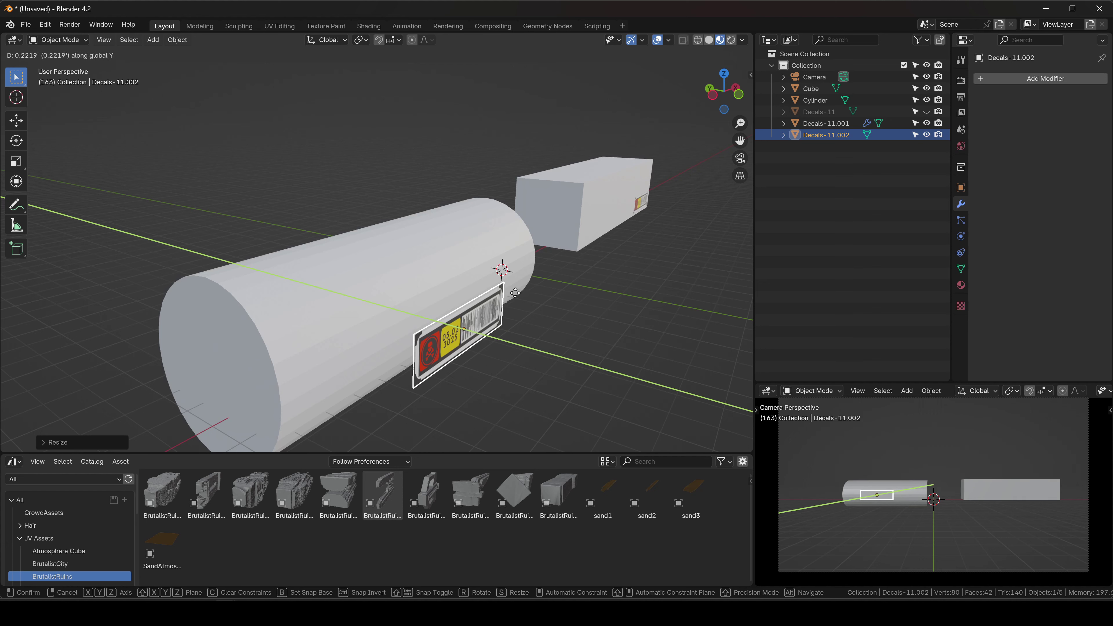
pyautogui.click(483, 284)
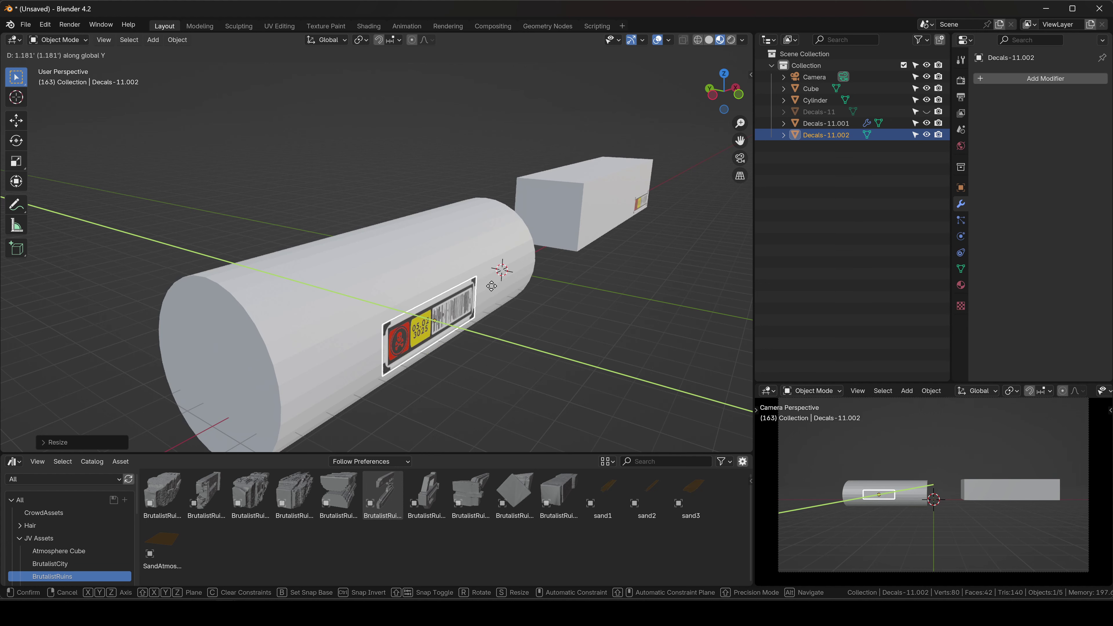
# Add a Shrinkwrap modifier to this decal and set the cylinder as its target.
pyautogui.click(1033, 79)
pyautogui.write('shrin')
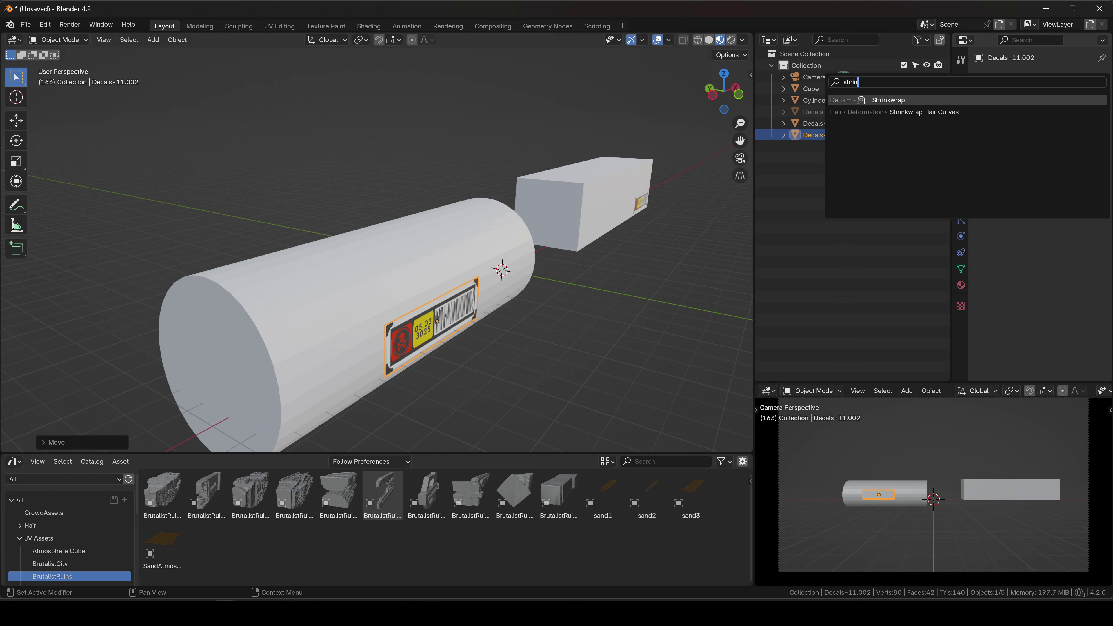
pyautogui.press('Return')
pyautogui.click(414, 231)
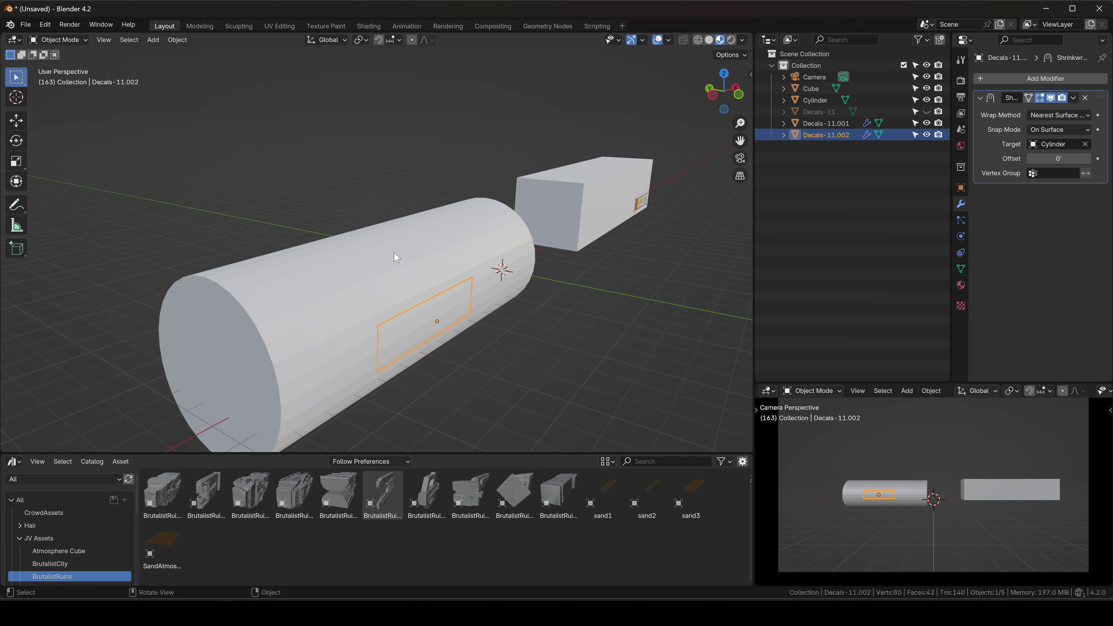
# Set the cylinder decal's Shrinkwrap offset to 0.01'.
pyautogui.moveTo(399, 257); pyautogui.dragTo(466, 291, button='middle')
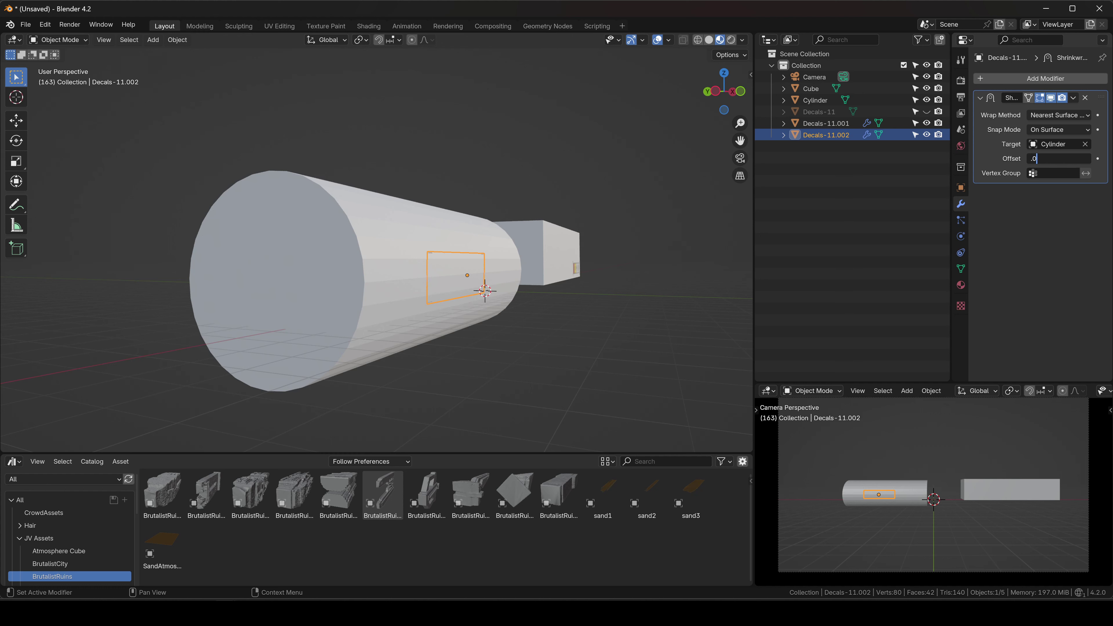
pyautogui.scroll(5, 478, 272)
pyautogui.moveTo(478, 272); pyautogui.dragTo(416, 304, button='middle')
pyautogui.press('g')
pyautogui.click(417, 305)
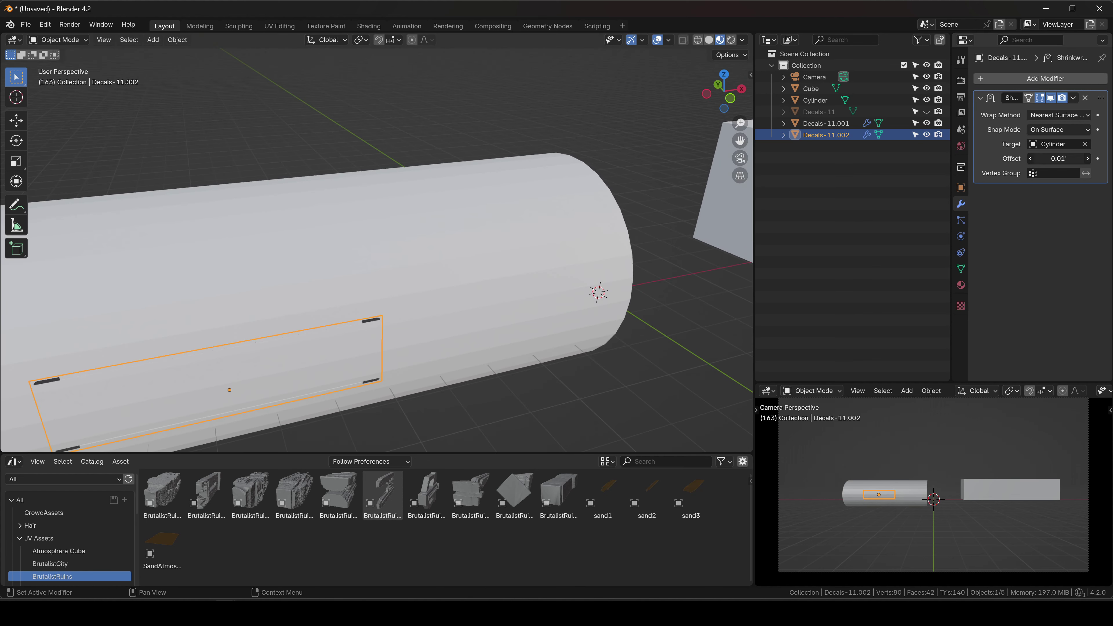
# Increase the cylinder decal's Shrinkwrap offset to 0.1' and check its gap from the curved surface.
pyautogui.write('0.1')
pyautogui.press('Return')
pyautogui.moveTo(482, 131); pyautogui.dragTo(431, 206, button='middle')
pyautogui.press('g')
pyautogui.click(560, 129)
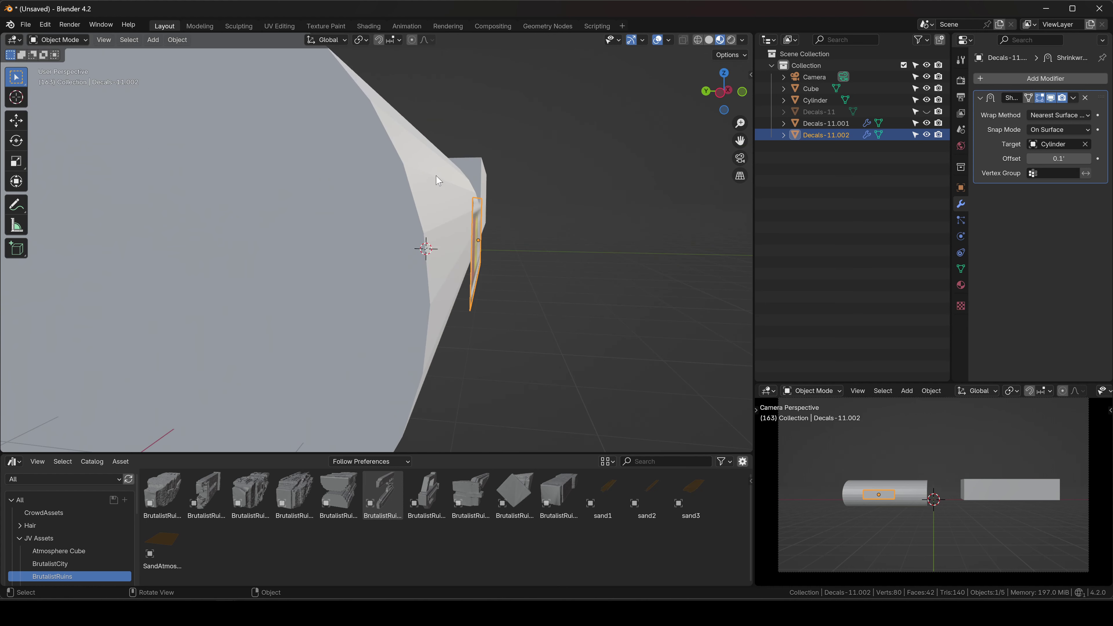
pyautogui.moveTo(492, 245); pyautogui.dragTo(269, 202, button='middle')
pyautogui.moveTo(424, 275); pyautogui.dragTo(425, 171, button='middle')
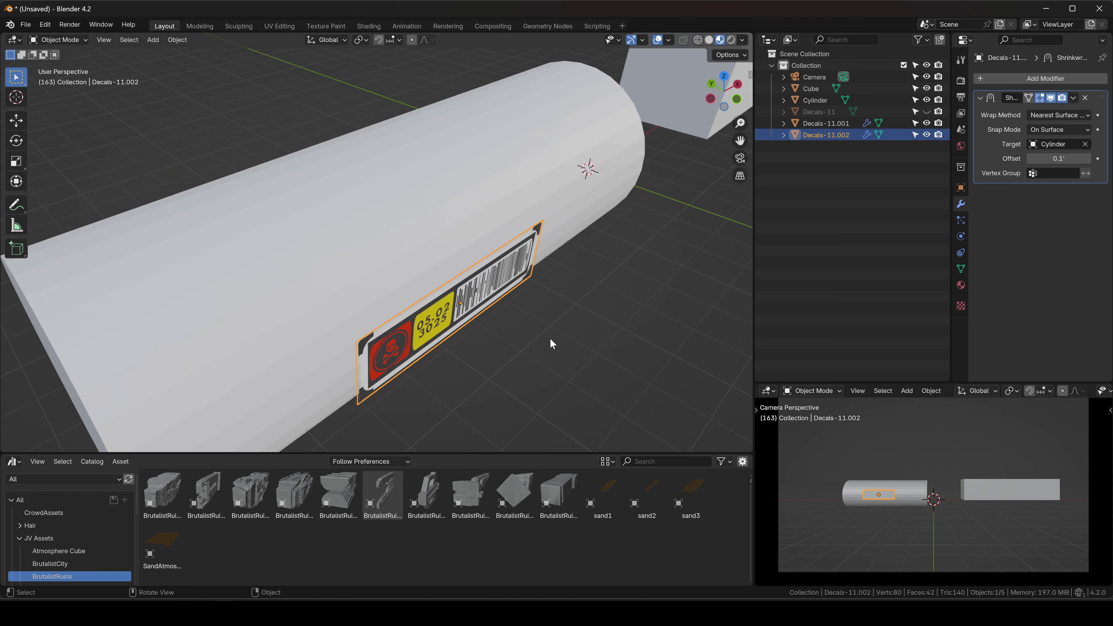
# Add five evenly spaced lengthwise loop cuts to the cylinder decal's mesh so it can bend around the curve.
pyautogui.moveTo(510, 330); pyautogui.dragTo(487, 287, button='middle')
pyautogui.press('Tab')
pyautogui.moveTo(502, 240); pyautogui.dragTo(485, 238, button='middle')
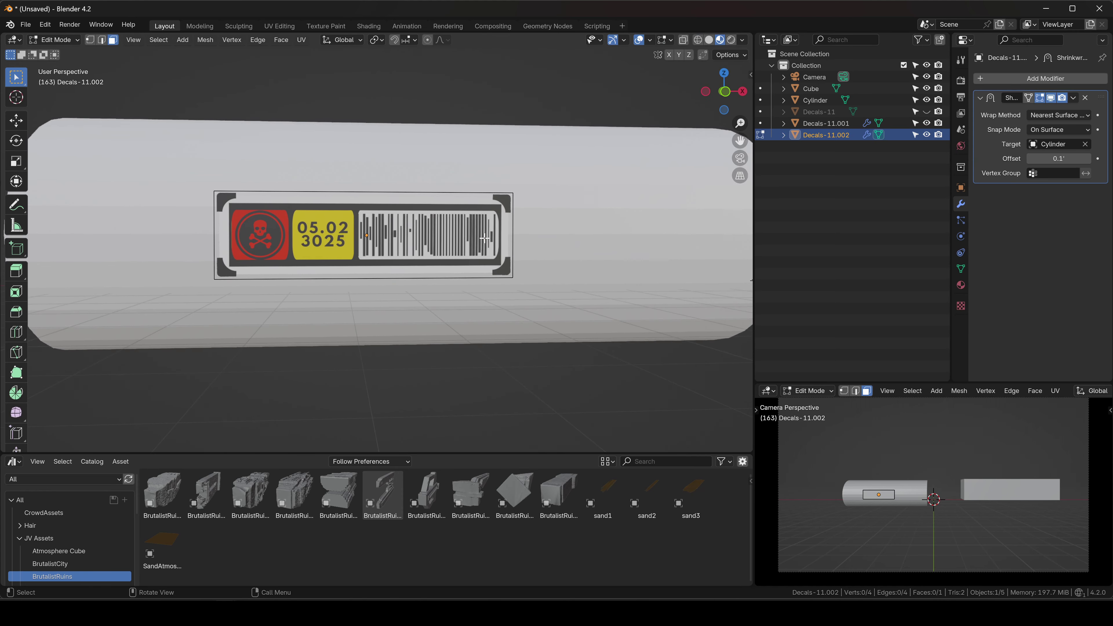
pyautogui.hotkey('ctrl', 'r')
pyautogui.scroll(4, 512, 237)
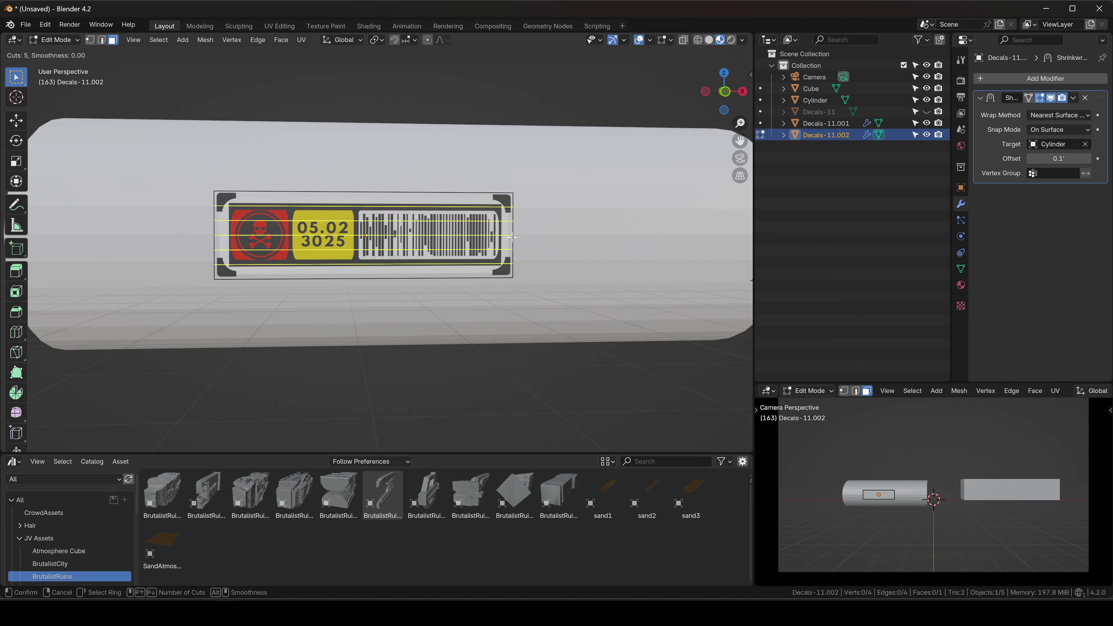
pyautogui.click(512, 236)
pyautogui.rightClick(512, 237)
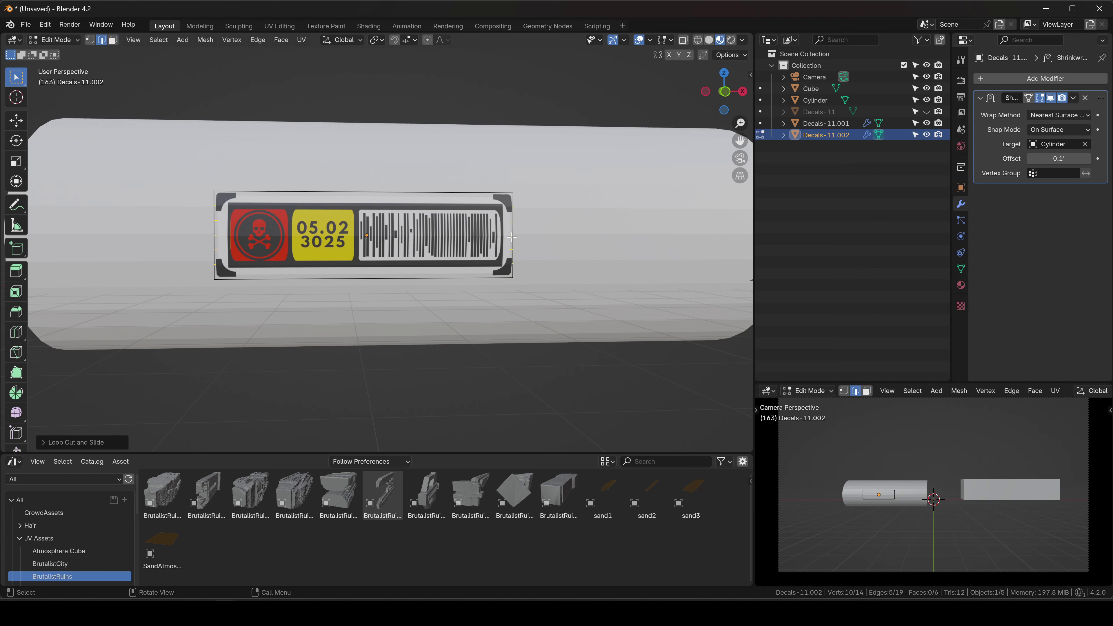
pyautogui.moveTo(509, 239); pyautogui.dragTo(559, 253, button='middle')
pyautogui.press('Tab')
# Reduce the subdivided decal's Shrinkwrap offset to 0.01' so it hugs the cylinder.
pyautogui.click(492, 259)
pyautogui.scroll(5, 541, 255)
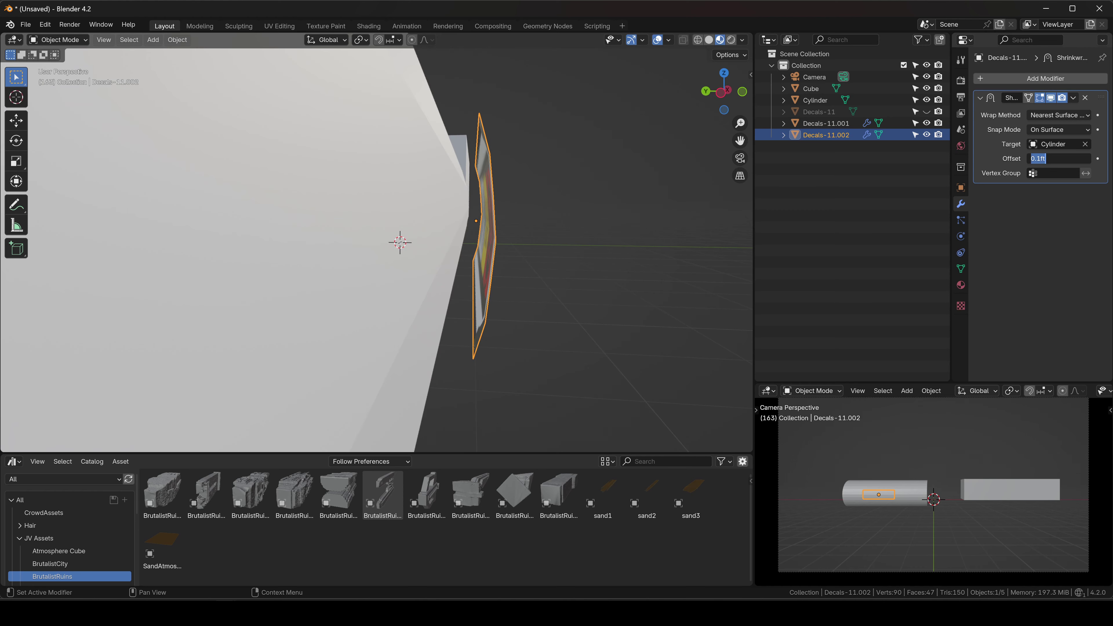
pyautogui.press('Return')
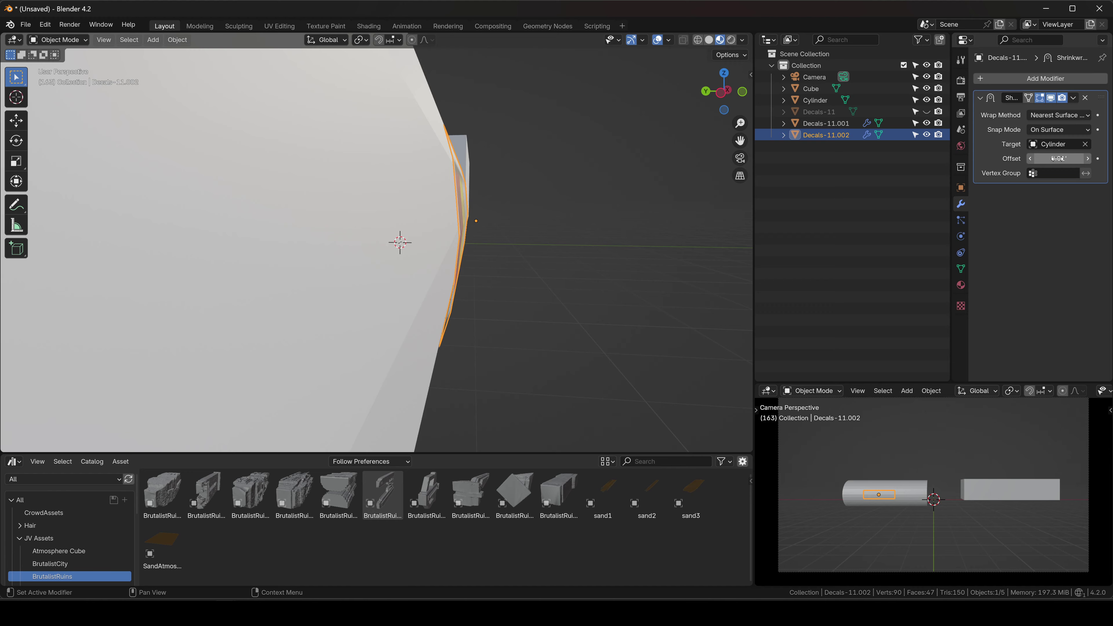
pyautogui.click(563, 287)
# Move the cylinder decal up along the Z axis so it wraps higher on the cylinder's side.
pyautogui.moveTo(563, 287); pyautogui.dragTo(451, 258, button='middle')
pyautogui.click(458, 251)
pyautogui.press('g')
pyautogui.press('z')
pyautogui.click(451, 207)
pyautogui.moveTo(451, 208); pyautogui.dragTo(381, 238, button='middle')
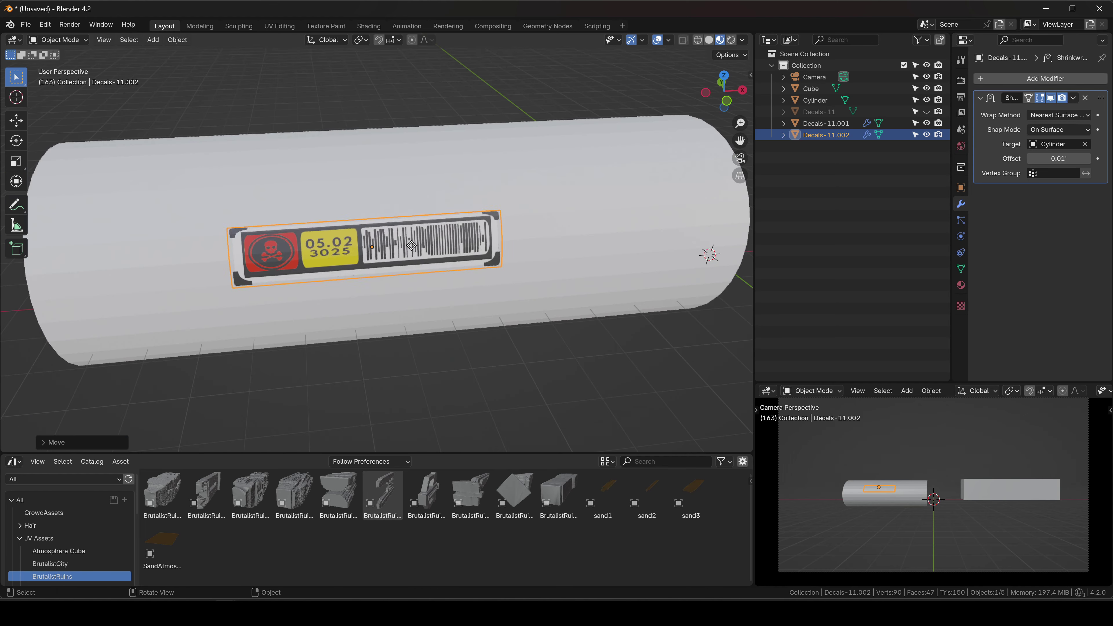
# Slide the decal along the X axis to the cylinder end farthest from the box and deselect it.
pyautogui.press('g')
pyautogui.press('x')
pyautogui.click(212, 270)
pyautogui.moveTo(532, 303); pyautogui.dragTo(412, 273, button='middle')
pyautogui.click(614, 239)
# Examine the finished decals on the box and the cylinder from several angles.
pyautogui.scroll(-10, 474, 274)
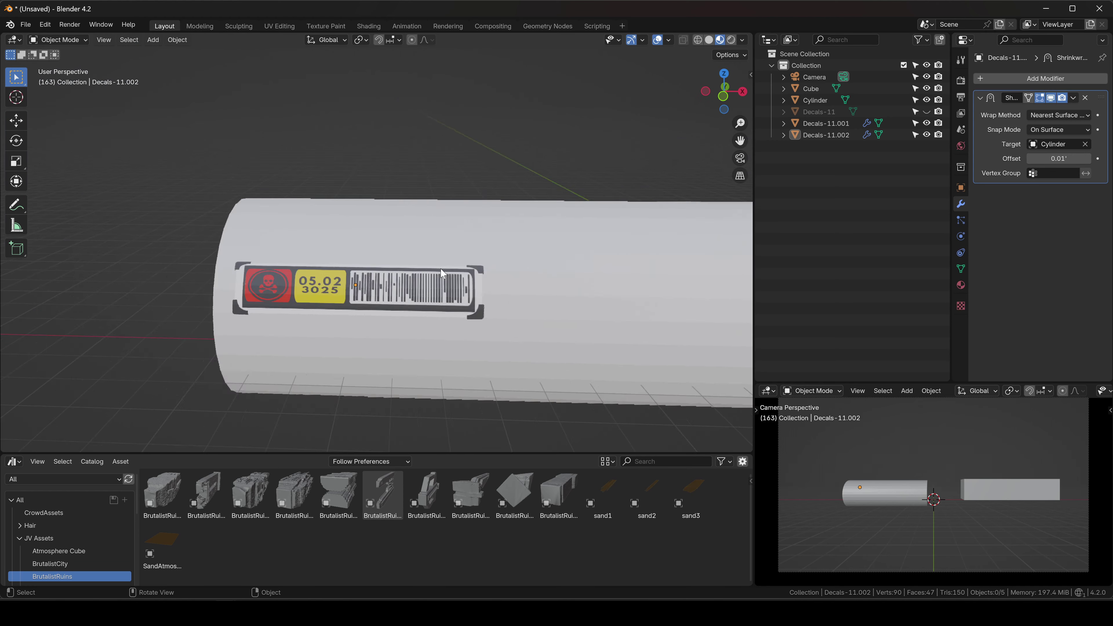
pyautogui.keyDown('shift'); pyautogui.moveTo(532, 275); pyautogui.dragTo(381, 303, button='middle'); pyautogui.keyUp('shift')
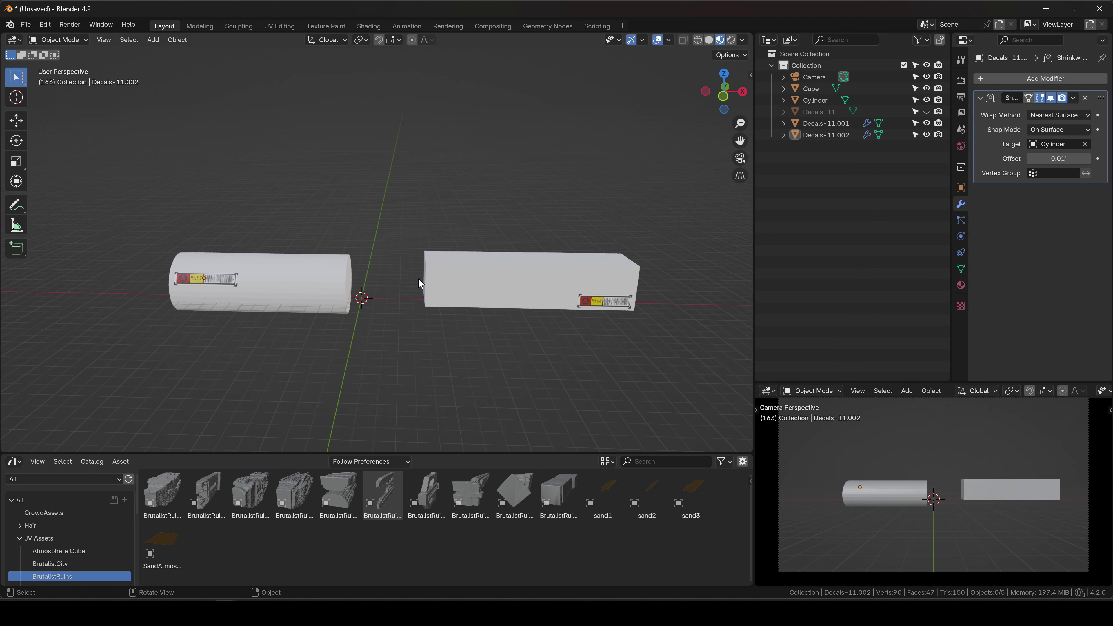
pyautogui.moveTo(591, 293); pyautogui.dragTo(517, 277, button='middle')
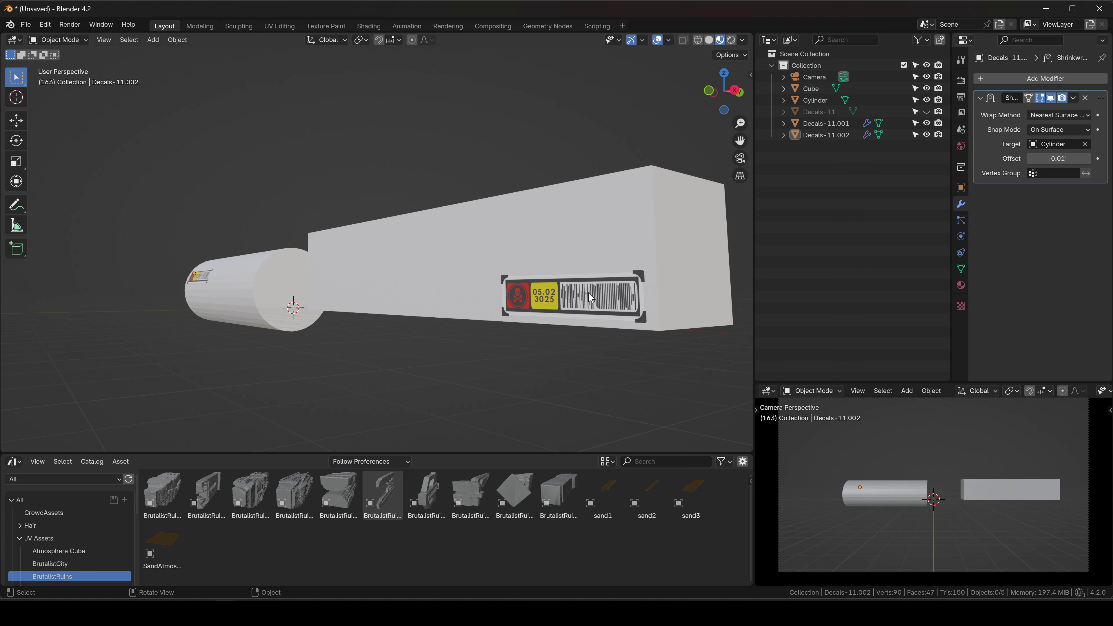
pyautogui.moveTo(355, 246); pyautogui.dragTo(385, 249, button='middle')
pyautogui.scroll(-3, 359, 249)
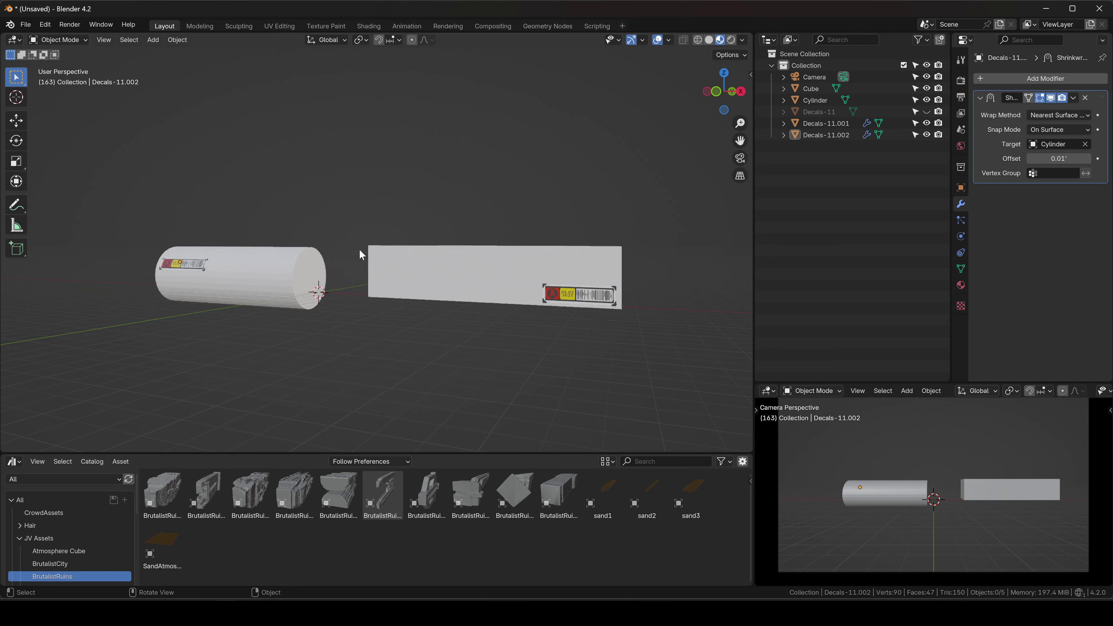
pyautogui.keyDown('shift'); pyautogui.moveTo(226, 243); pyautogui.dragTo(405, 298, button='middle'); pyautogui.keyUp('shift')
pyautogui.scroll(5, 374, 299)
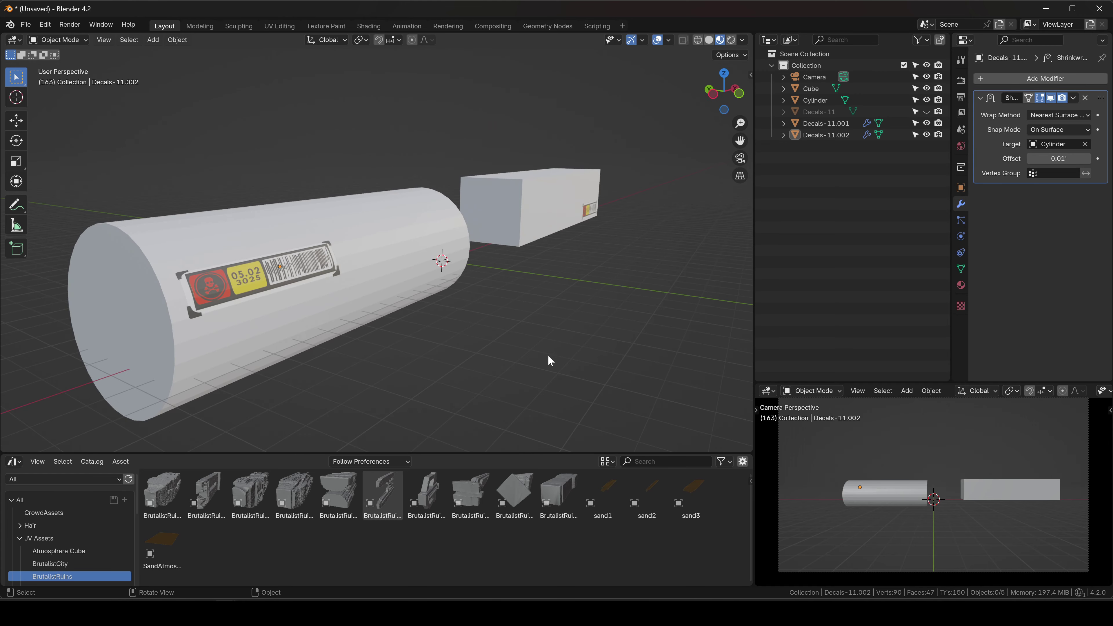